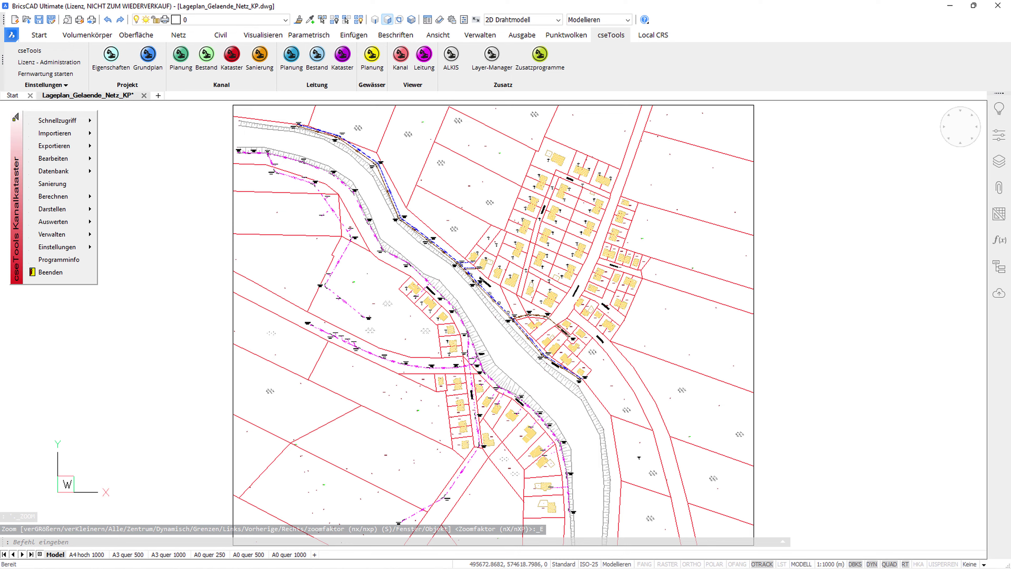
Zoom the plan in on manholes MW22, MW17 and MW08.
{"action": "scroll", "coordinate": [387, 322], "scroll_direction": "up", "scroll_amount": 4}
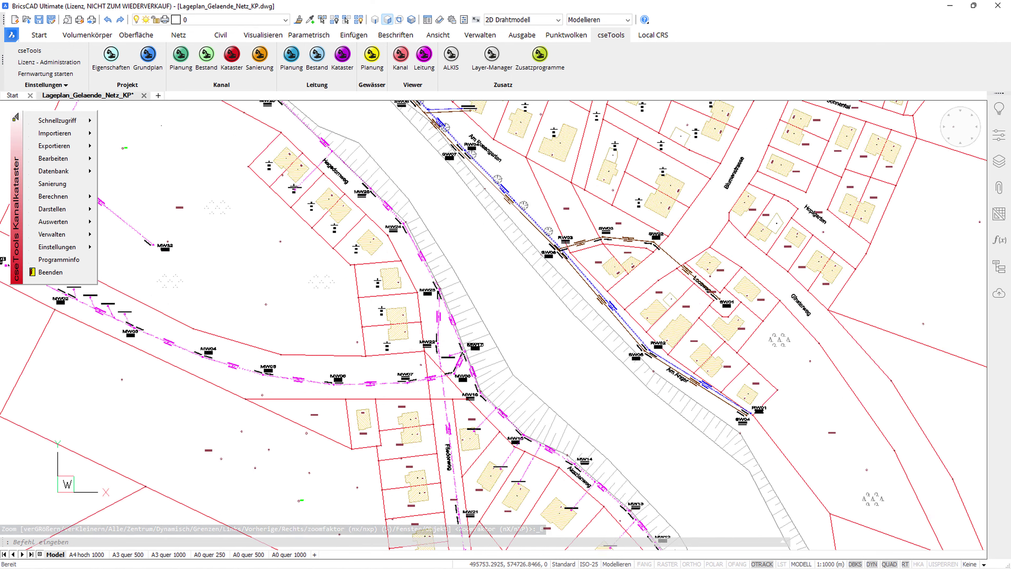
{"action": "scroll", "coordinate": [386, 323], "scroll_direction": "up", "scroll_amount": 4}
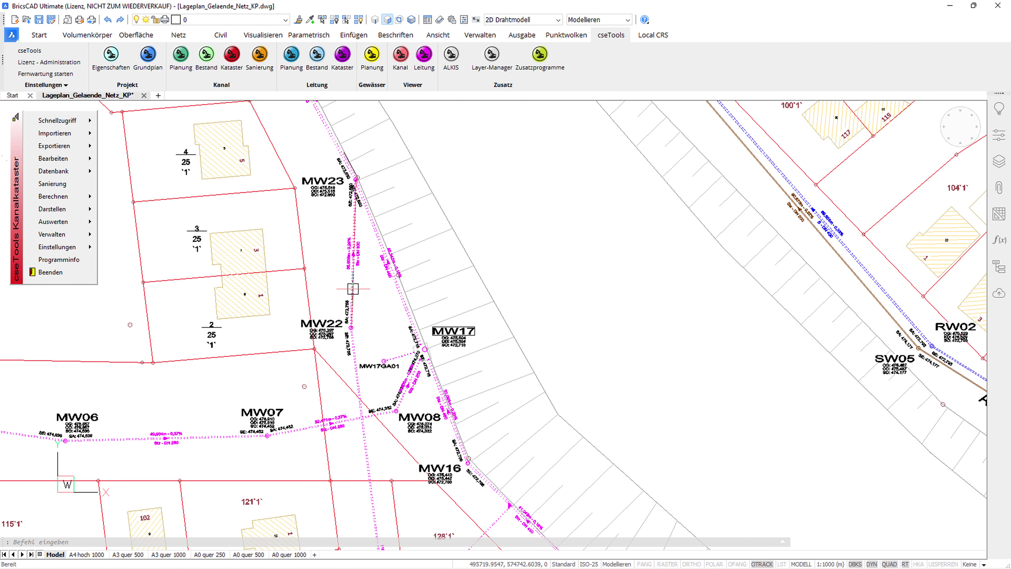
{"action": "scroll", "coordinate": [335, 288], "scroll_direction": "up", "scroll_amount": 2}
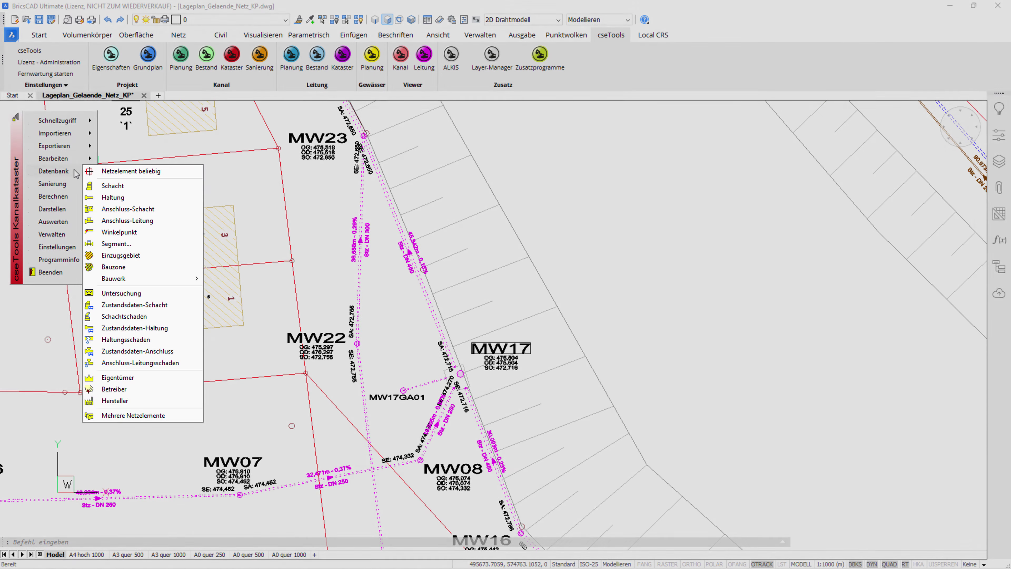
{"action": "mouse_move", "coordinate": [53, 170]}
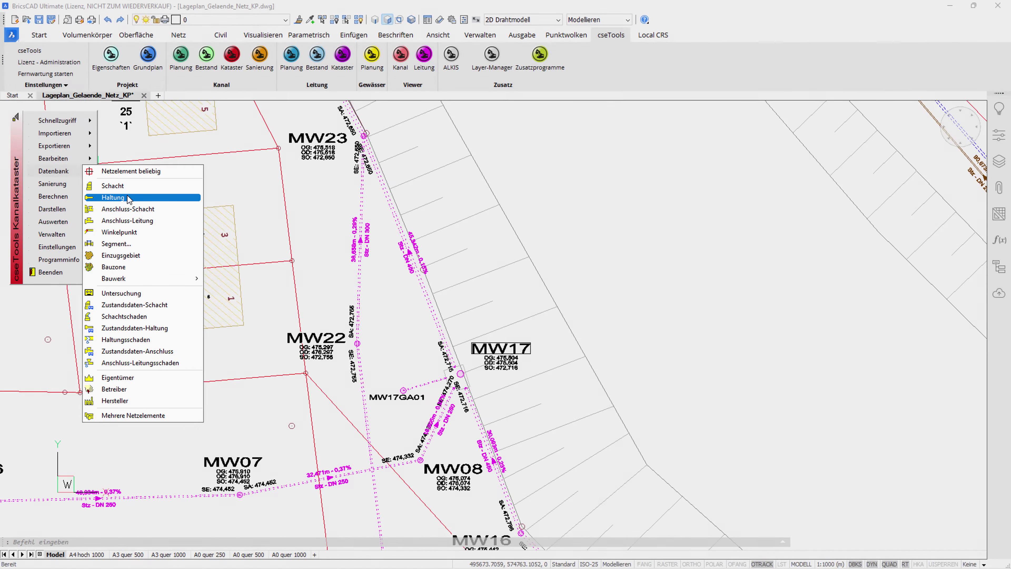
Open pipe MW08–MW17's editor, check Kanalart and Straße, and view its geometry (16,805 m, 250 mm).
{"action": "left_click", "coordinate": [125, 194]}
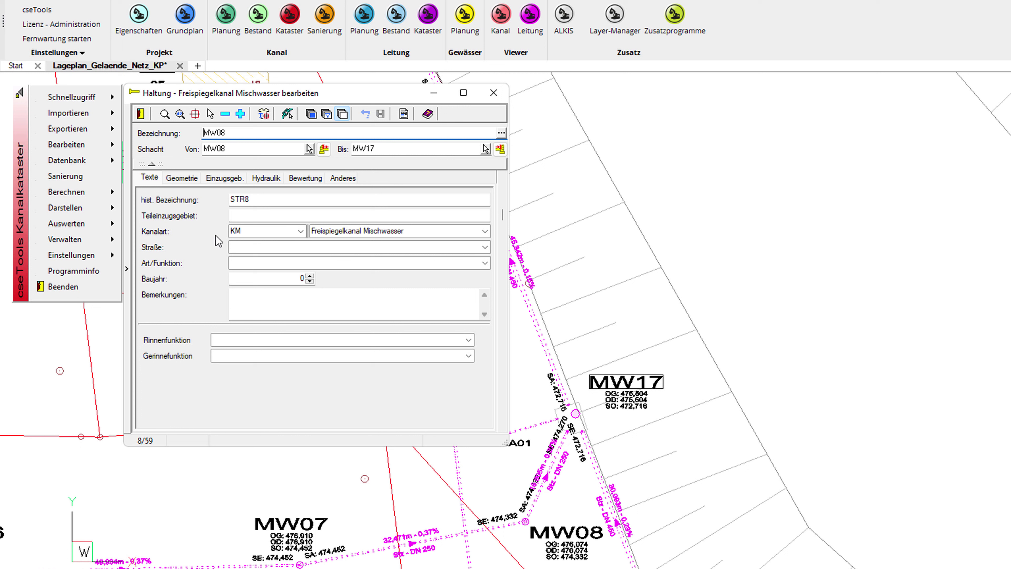
{"action": "left_click", "coordinate": [450, 231]}
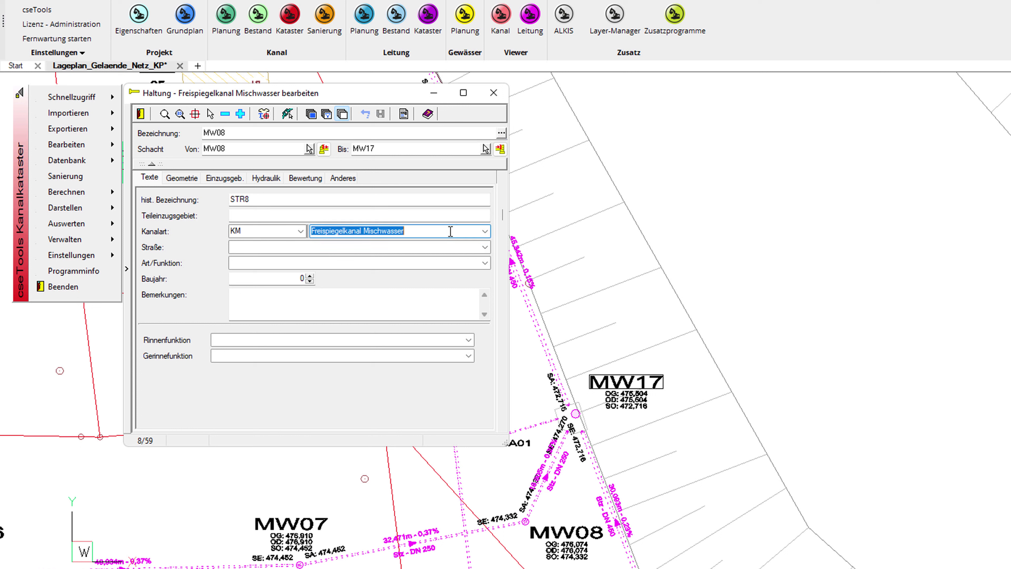
{"action": "left_click", "coordinate": [489, 234]}
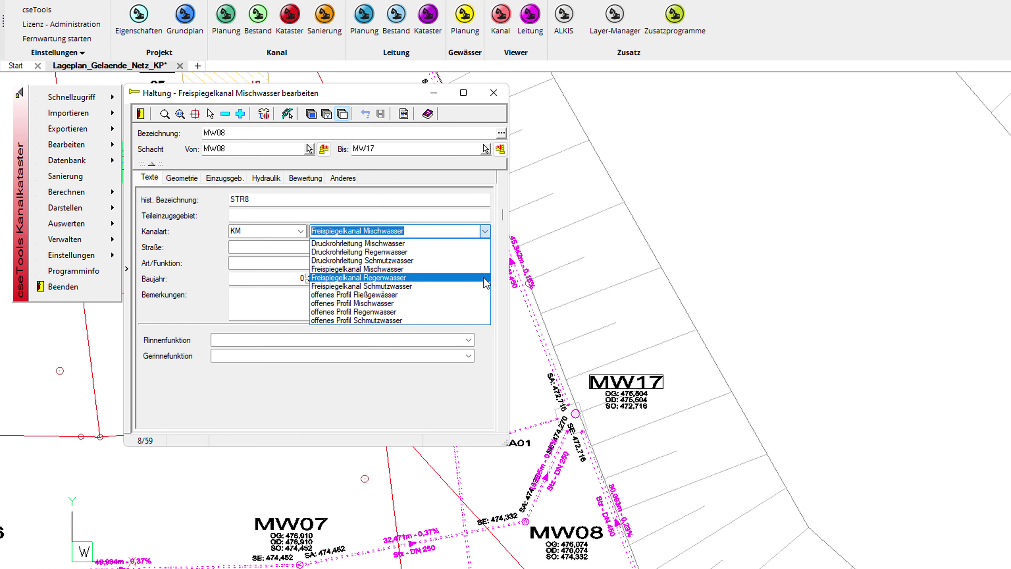
{"action": "left_click", "coordinate": [494, 238]}
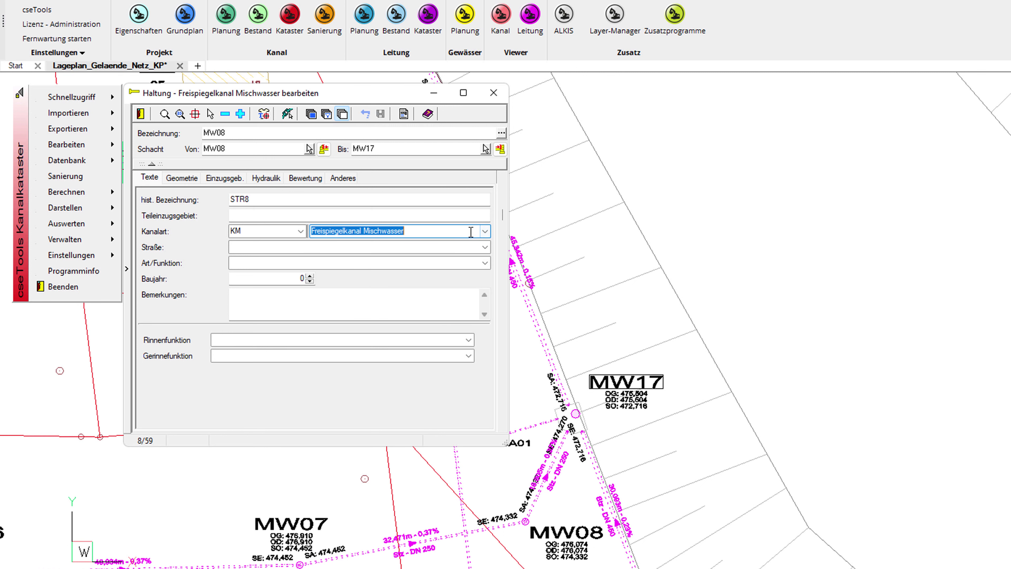
{"action": "left_click", "coordinate": [476, 248]}
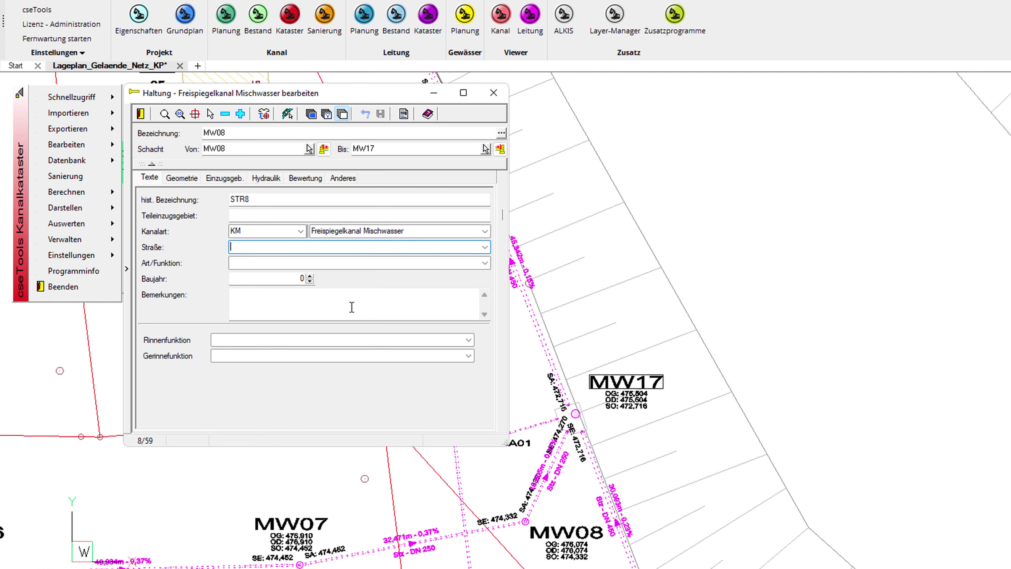
{"action": "left_click", "coordinate": [182, 178]}
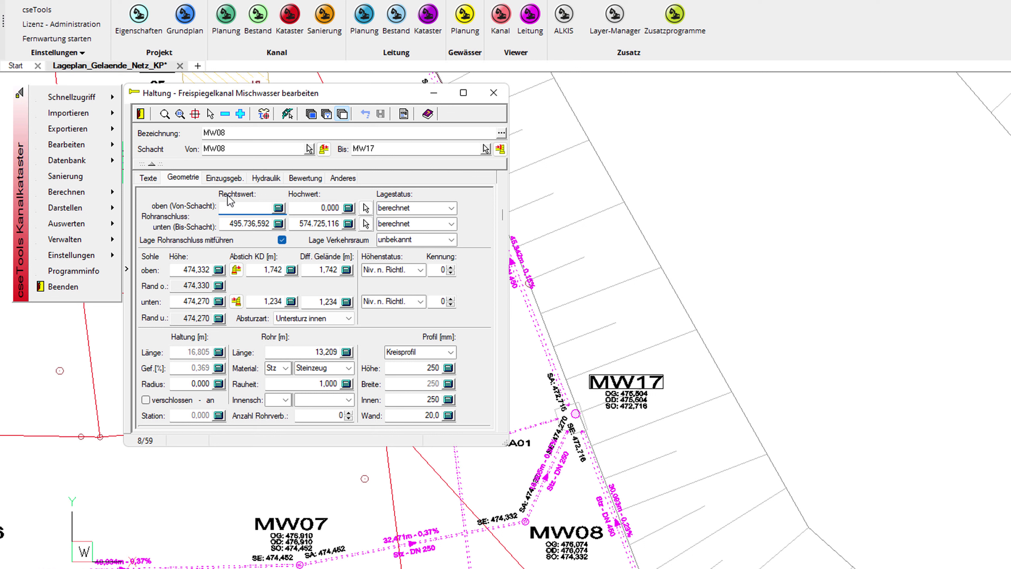
Review pipe MW08–MW17's catchment and hydraulic values (0,039 m³/s capacity, 38% utilisation).
{"action": "left_click", "coordinate": [228, 179]}
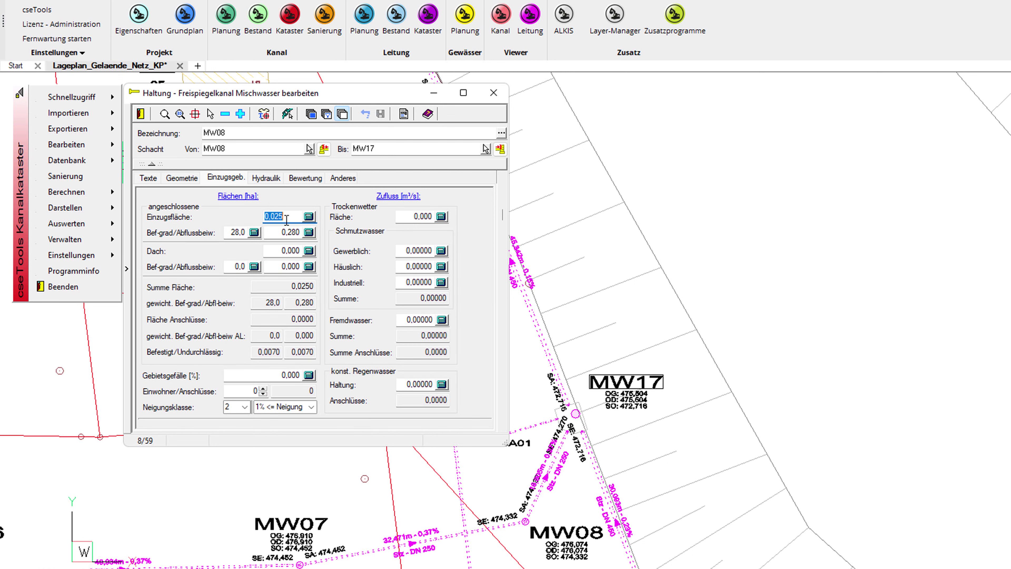
{"action": "left_click", "coordinate": [286, 217]}
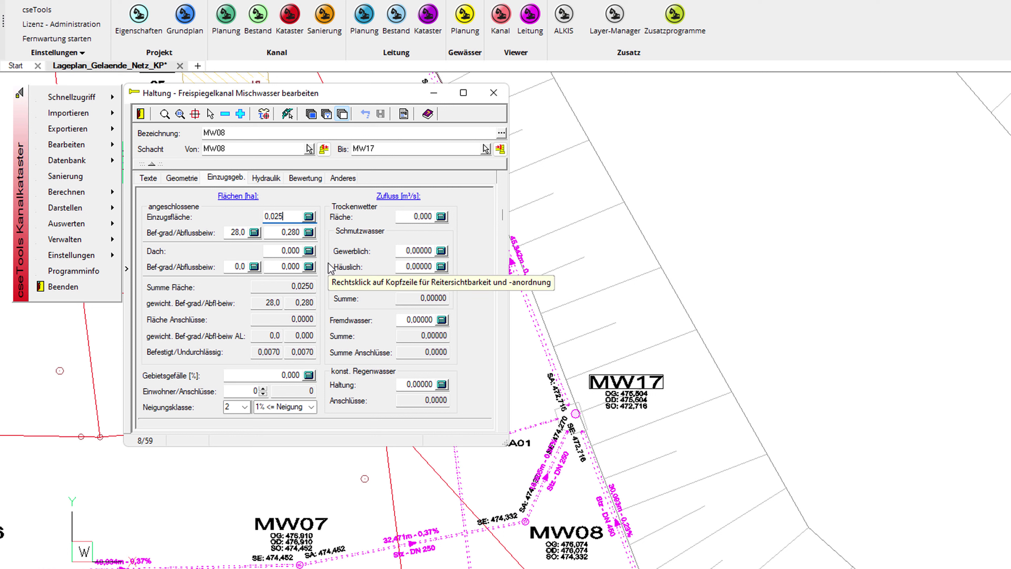
{"action": "left_click", "coordinate": [266, 178]}
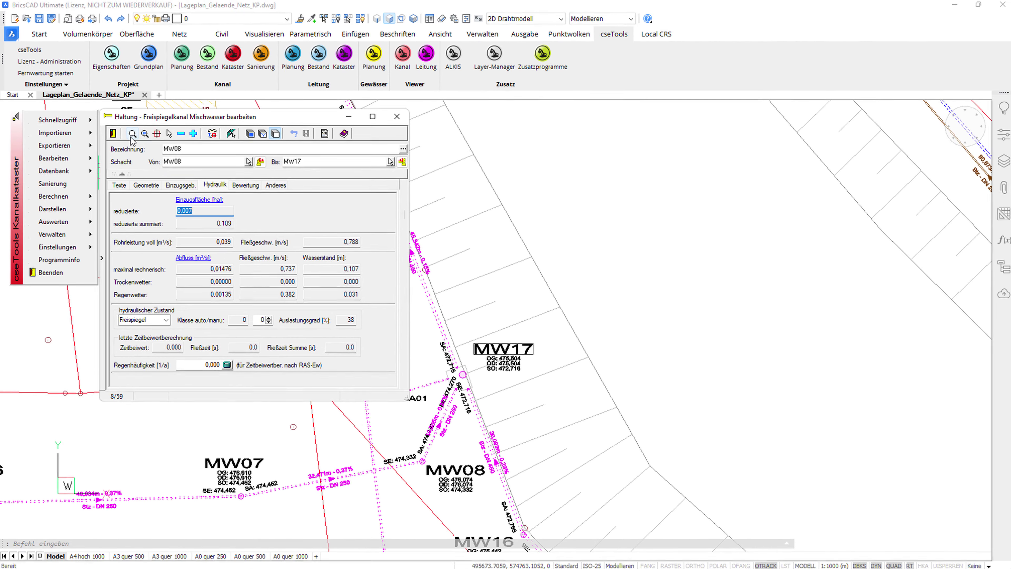
Zoom the plan to pipe MW08–MW17 and start picking another pipe.
{"action": "left_click", "coordinate": [131, 136]}
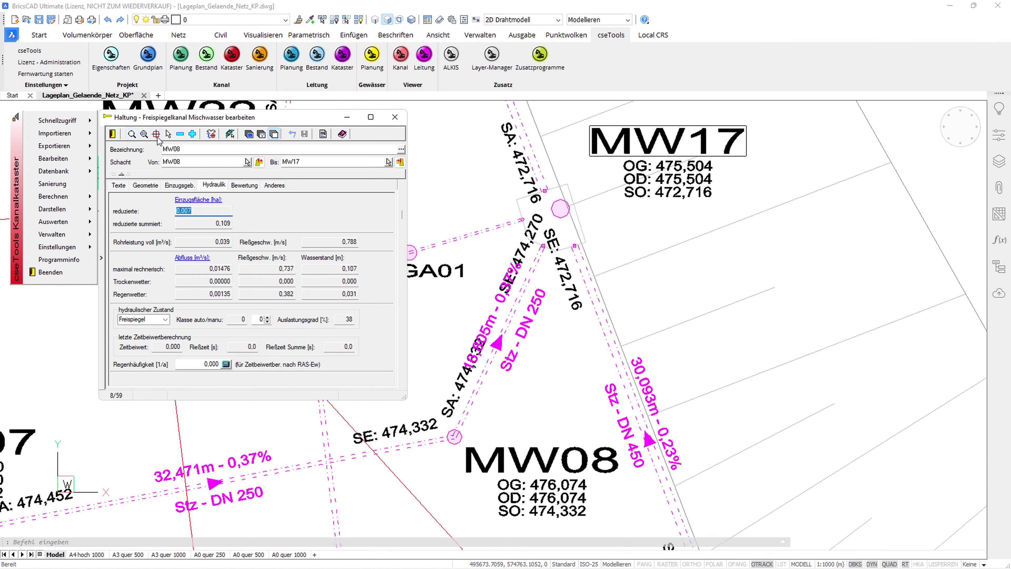
{"action": "left_click", "coordinate": [156, 135]}
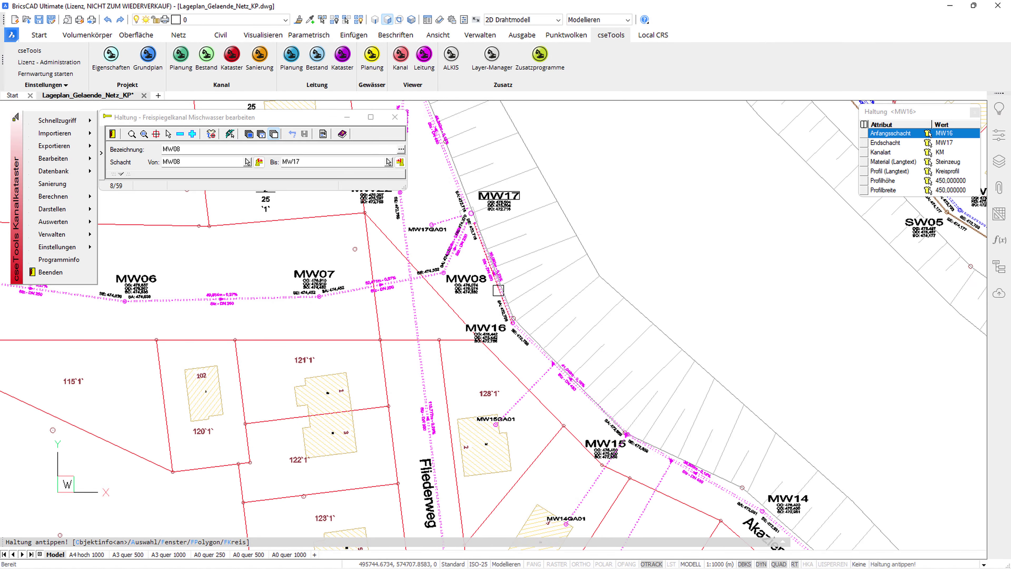
Load pipe MW16–MW17 and view its text attributes, historic name rw135.
{"action": "left_click", "coordinate": [498, 290]}
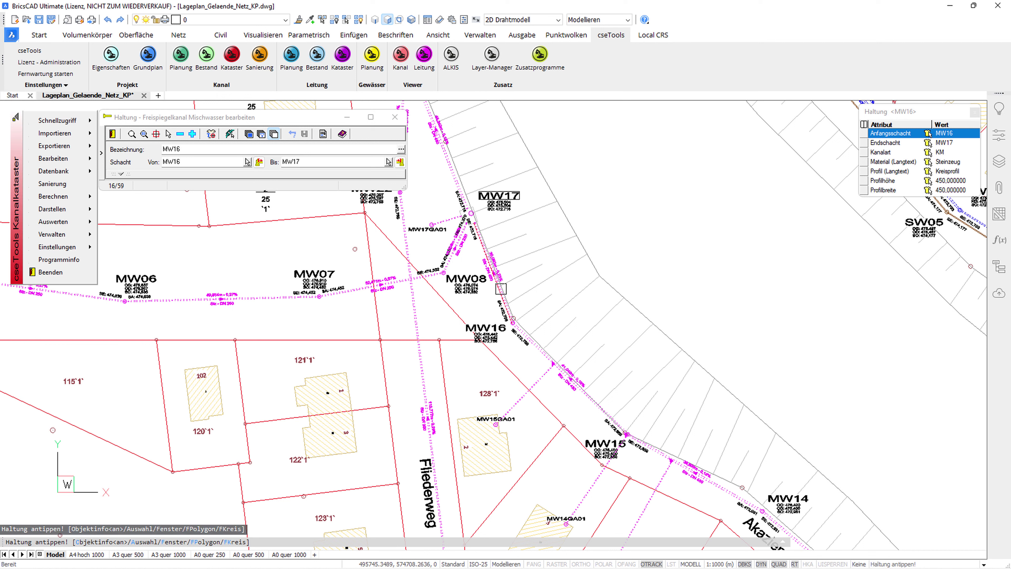
{"action": "left_click", "coordinate": [120, 174]}
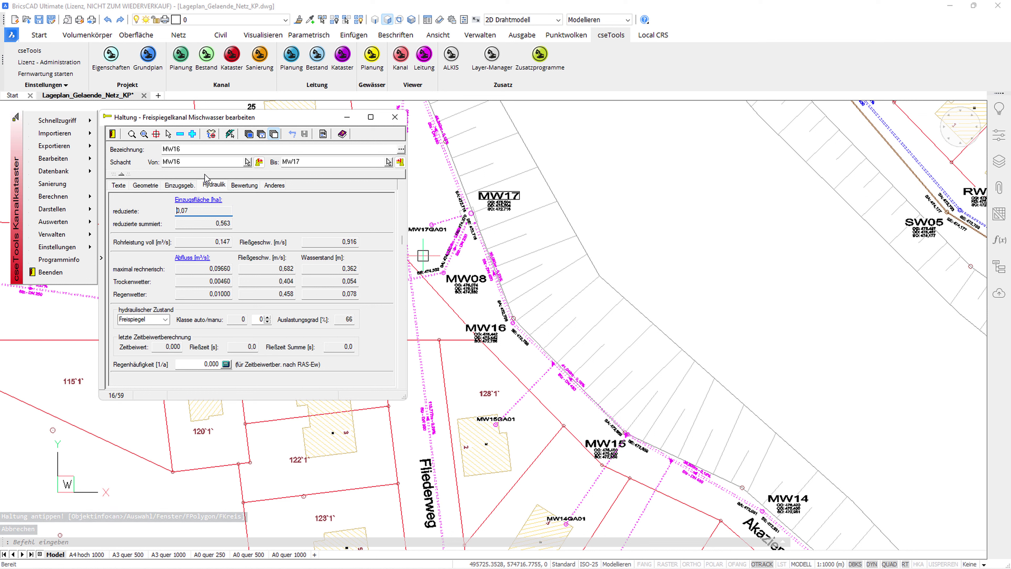
{"action": "left_click", "coordinate": [119, 185]}
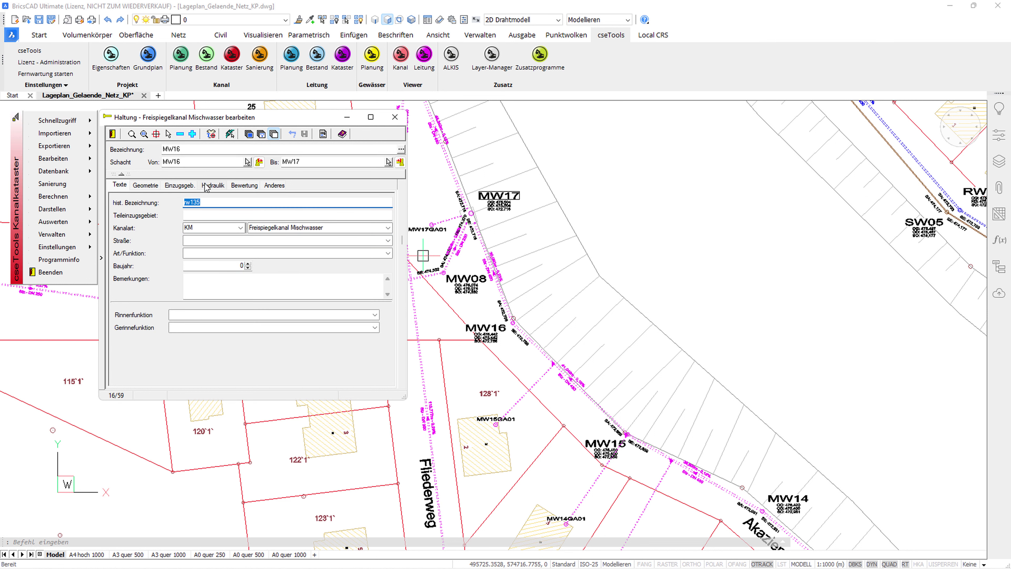
{"action": "left_click", "coordinate": [215, 200]}
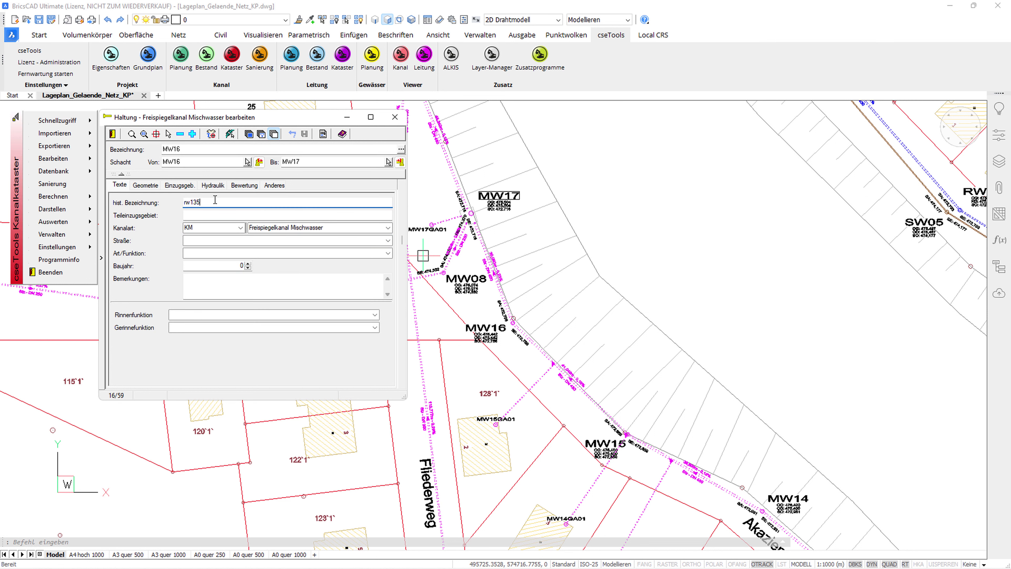
Browse the pipe list, opening pipes MW05 through MW17 in turn.
{"action": "left_click", "coordinate": [103, 196]}
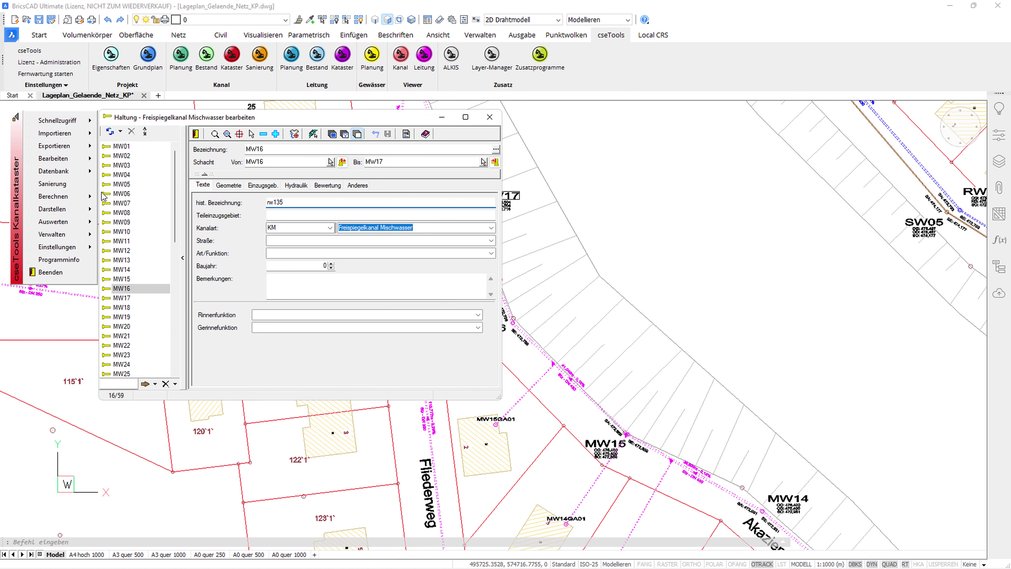
{"action": "left_click", "coordinate": [176, 177]}
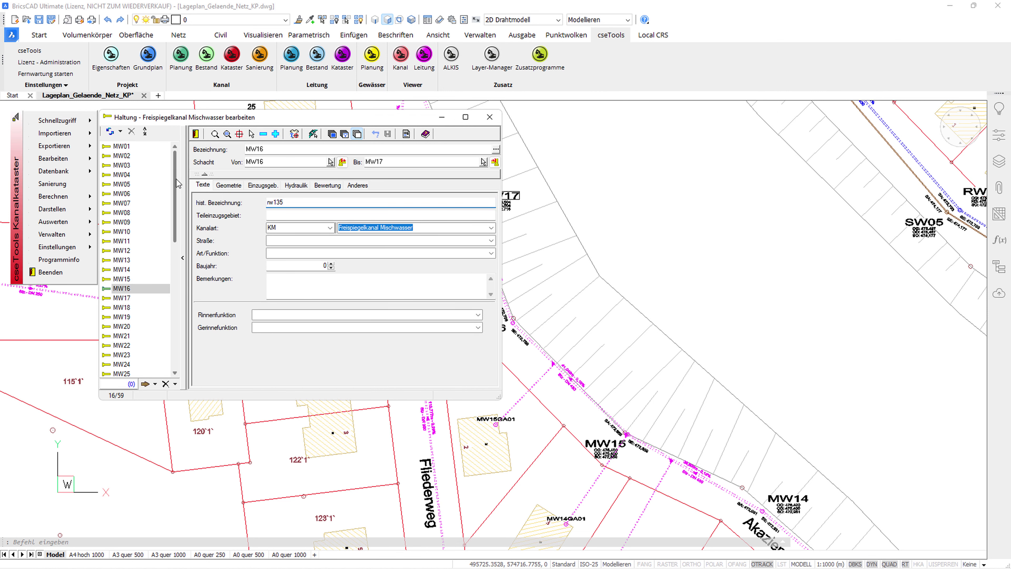
{"action": "key", "text": "Up"}
{"action": "key", "text": "Up"}
{"action": "key", "text": "Up"}
{"action": "key", "text": "Up"}
{"action": "key", "text": "Up"}
{"action": "key", "text": "Up"}
{"action": "key", "text": "Up"}
{"action": "key", "text": "Up"}
{"action": "key", "text": "Up"}
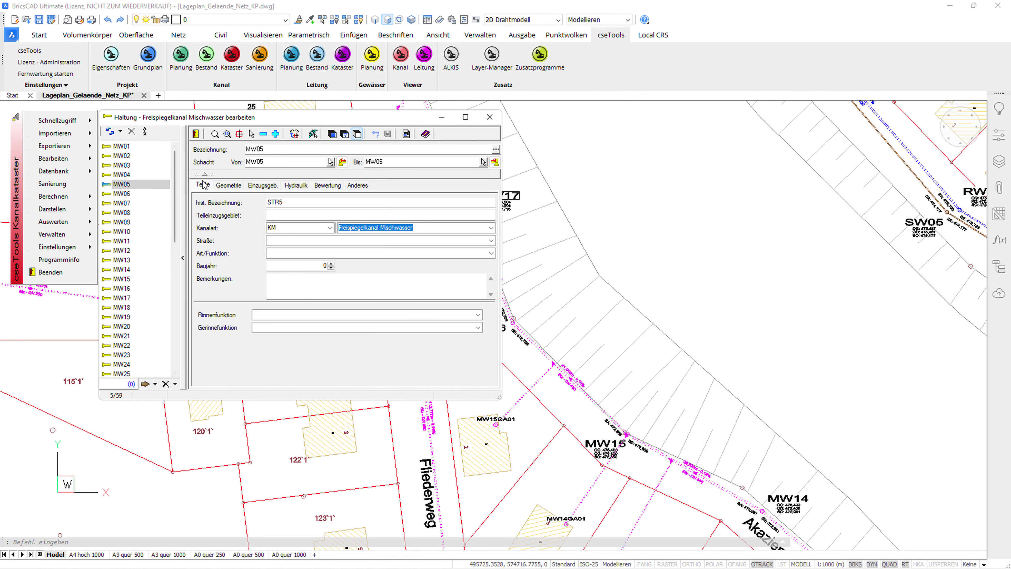
{"action": "left_click", "coordinate": [122, 203]}
{"action": "left_click", "coordinate": [114, 229]}
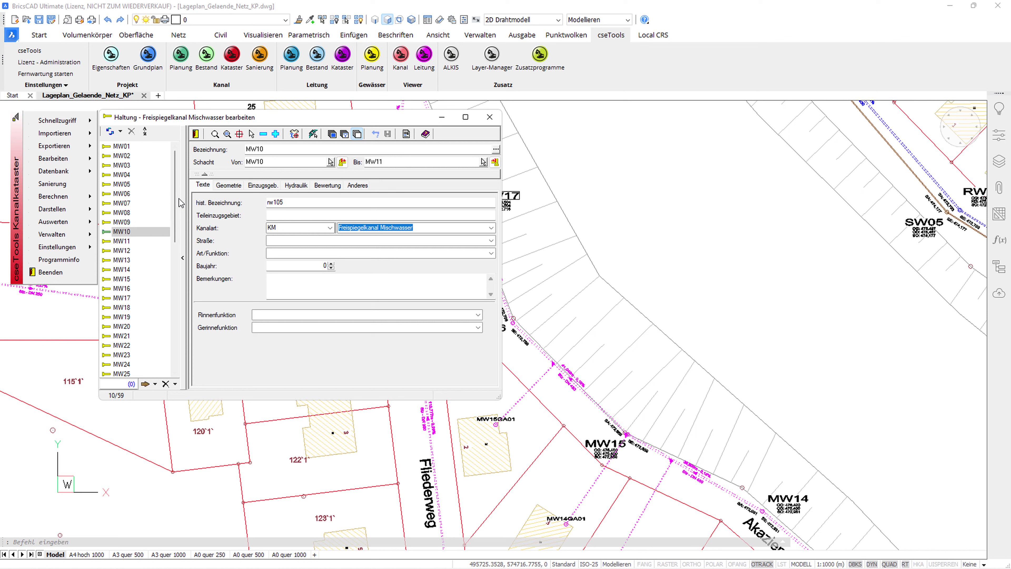
{"action": "left_click", "coordinate": [118, 251]}
{"action": "left_click", "coordinate": [125, 281]}
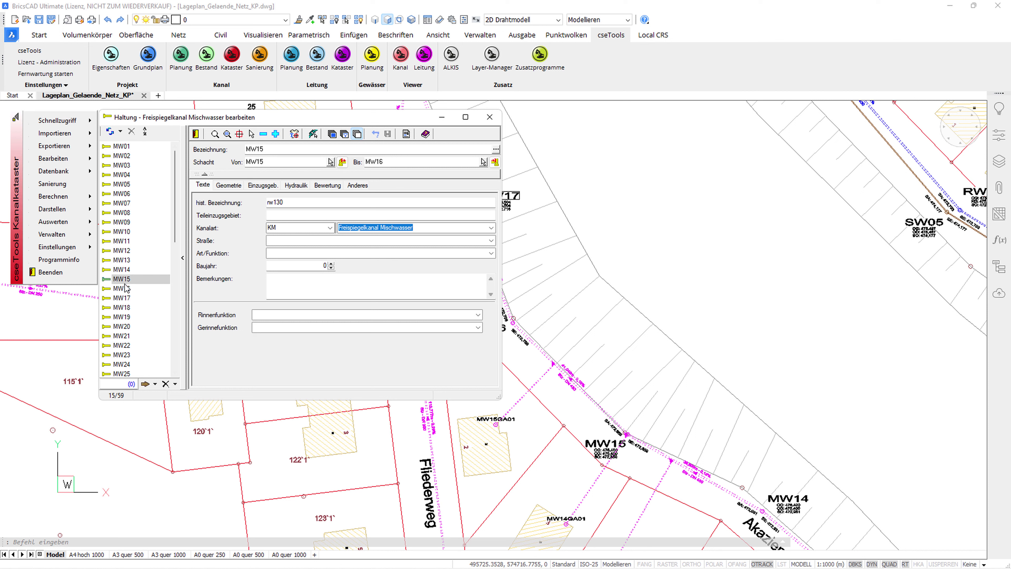
{"action": "left_click", "coordinate": [127, 298]}
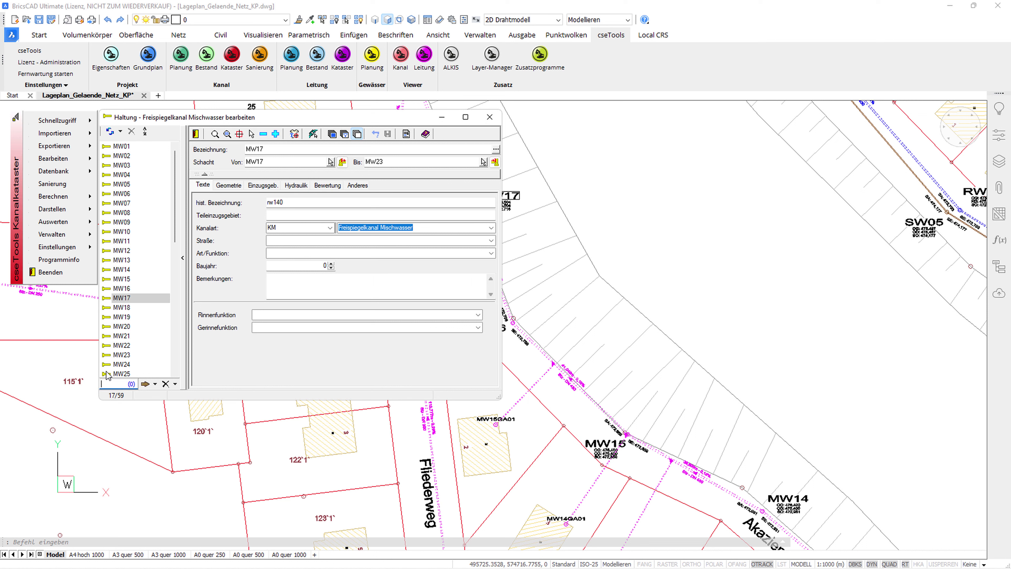
{"action": "type", "text": "RW"}
Filter the pipe list to RW and load rainwater pipe RW04–RW05.
{"action": "key", "text": "Return"}
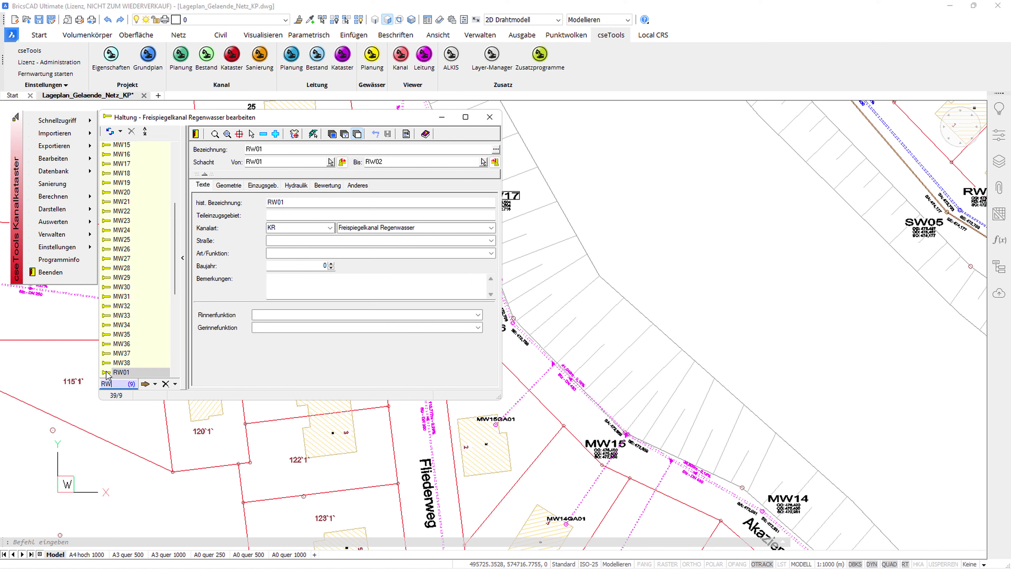
{"action": "scroll", "coordinate": [163, 311], "scroll_direction": "down", "scroll_amount": 4}
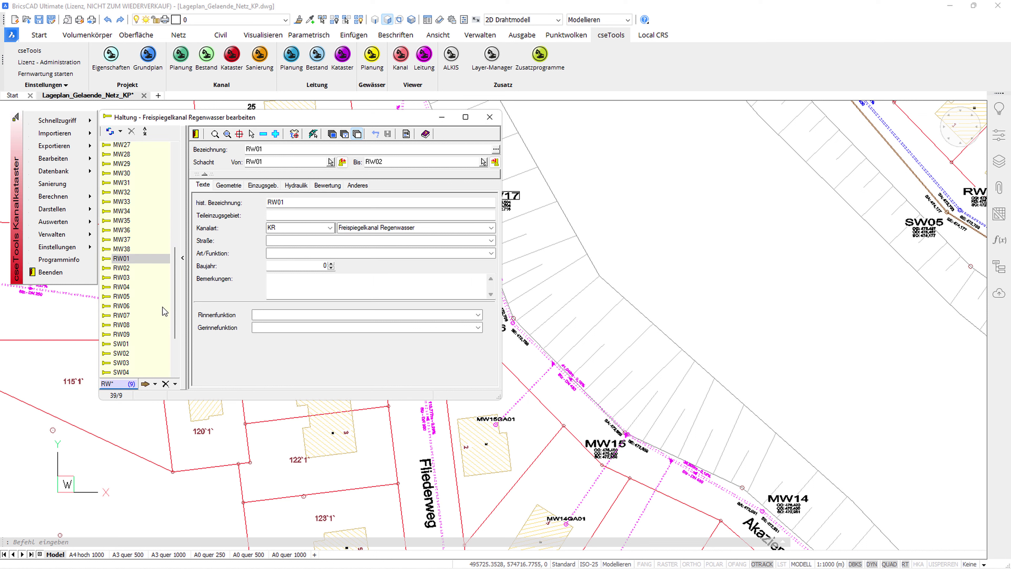
{"action": "scroll", "coordinate": [163, 312], "scroll_direction": "down", "scroll_amount": 2}
{"action": "left_click", "coordinate": [121, 259]}
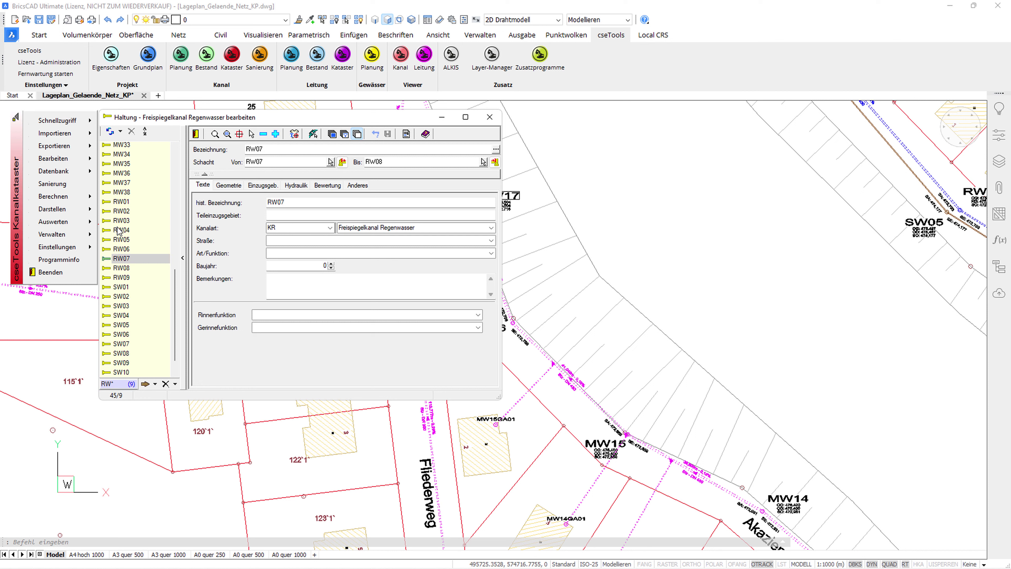
{"action": "left_click", "coordinate": [119, 230]}
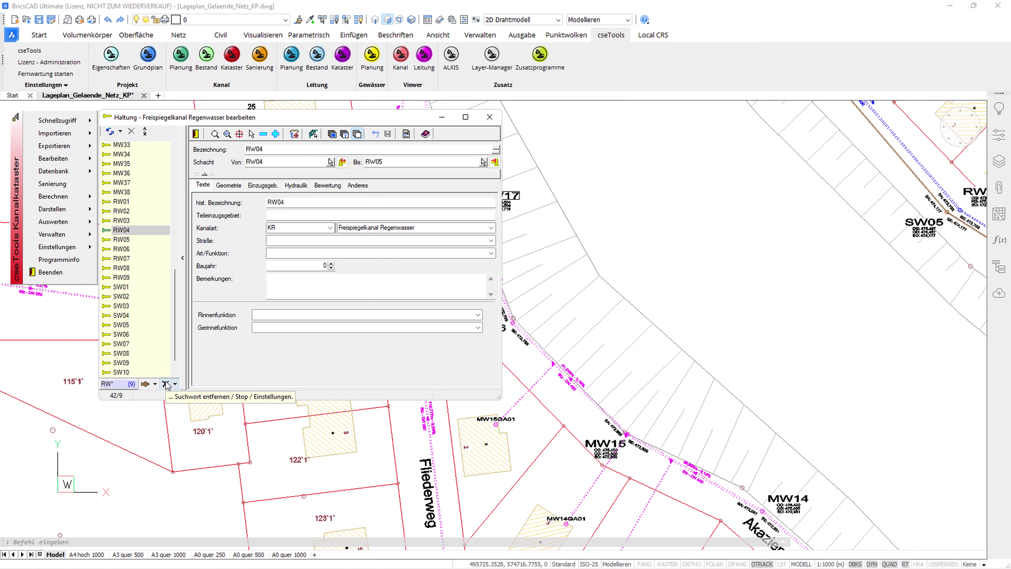
{"action": "left_click", "coordinate": [182, 258]}
{"action": "mouse_move", "coordinate": [54, 171]}
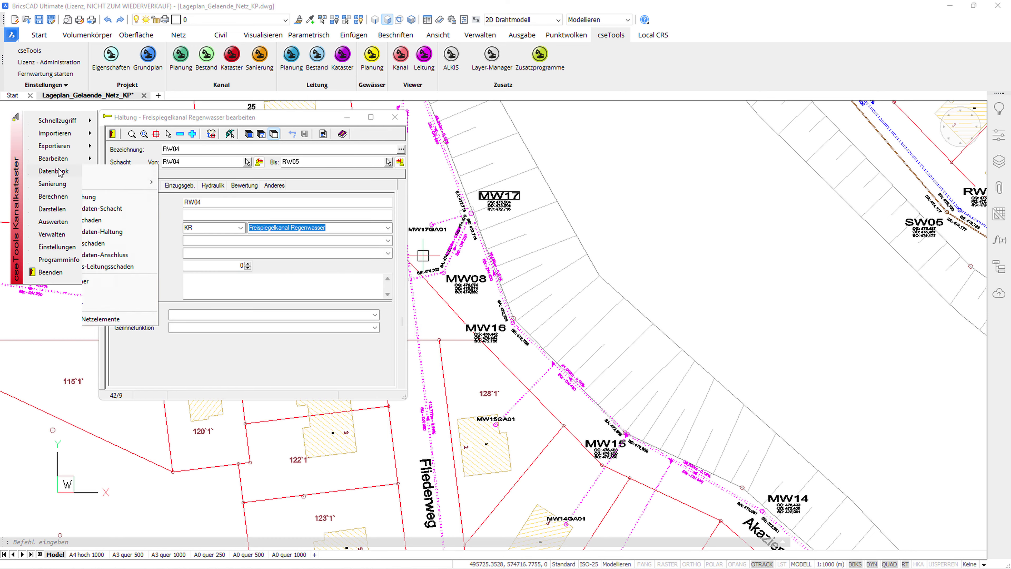
Open manhole MW01's editor, review its dimensions, heights and coordinates, and zoom to it.
{"action": "left_click", "coordinate": [128, 189]}
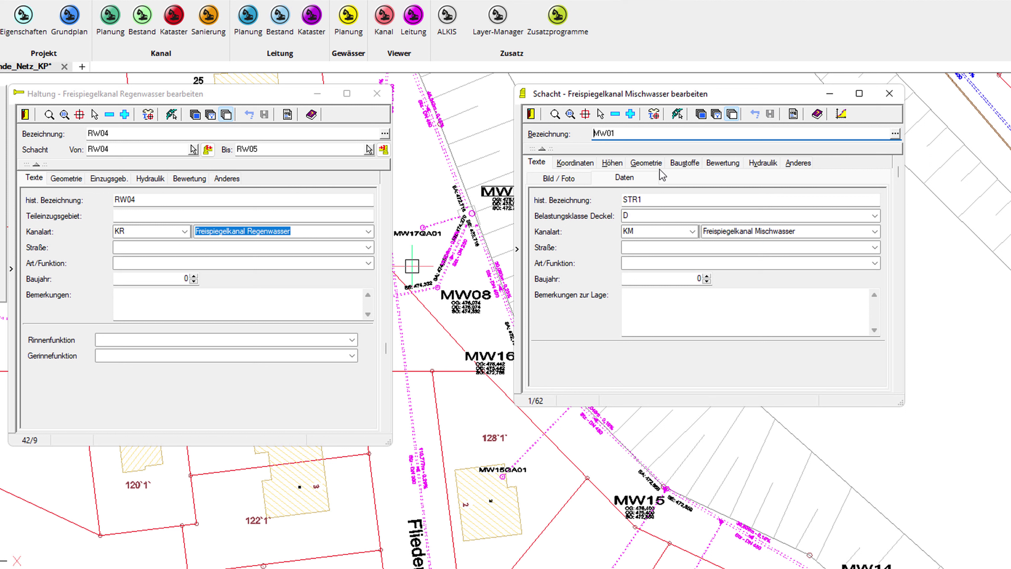
{"action": "left_click", "coordinate": [644, 165]}
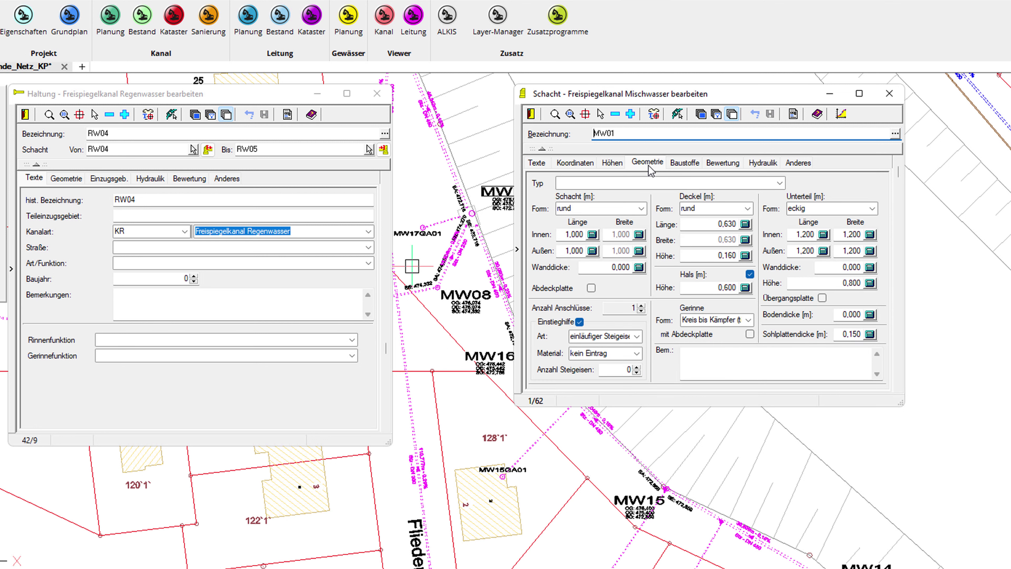
{"action": "left_click", "coordinate": [618, 164]}
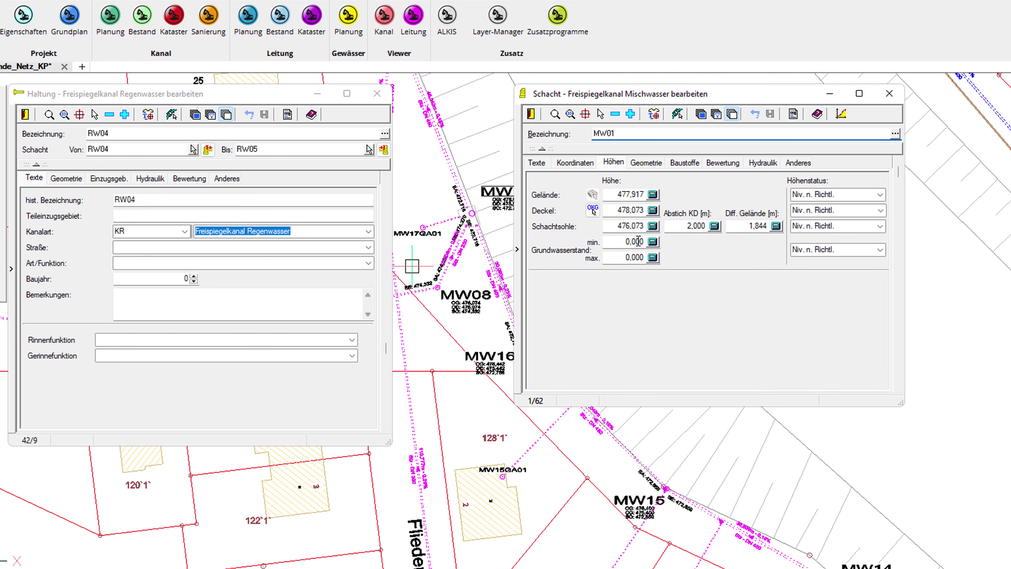
{"action": "left_click", "coordinate": [586, 164]}
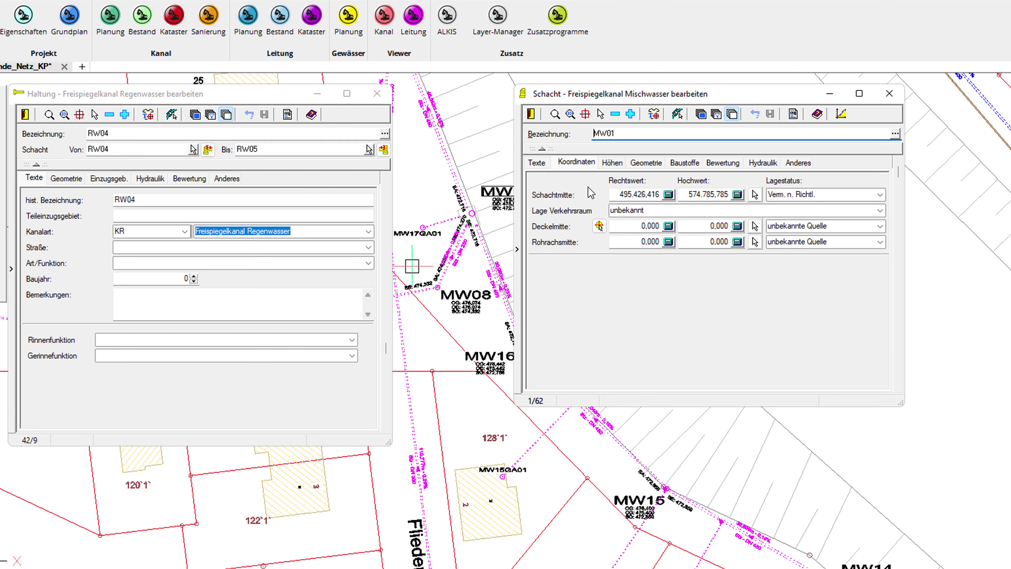
{"action": "left_click", "coordinate": [554, 114]}
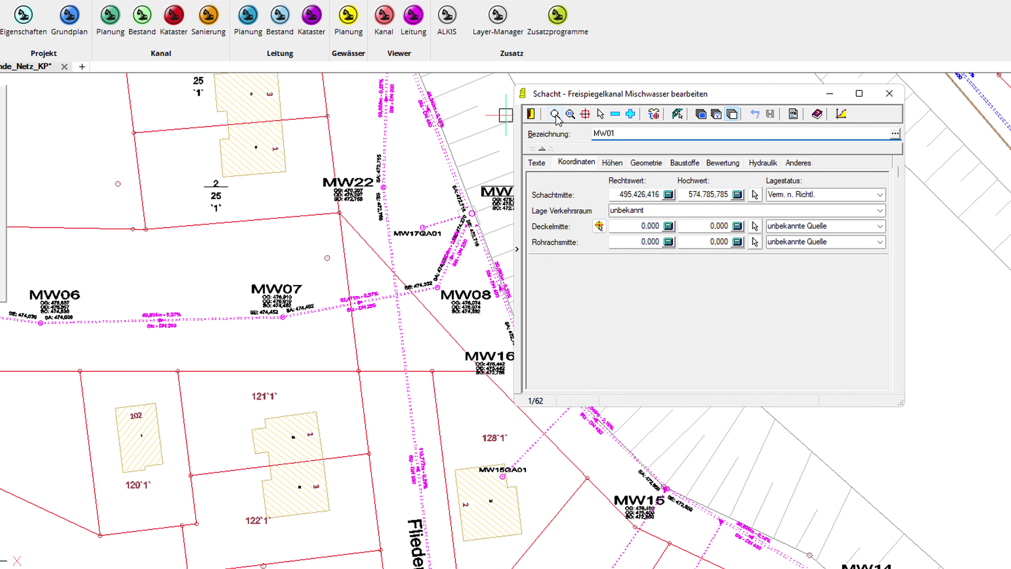
{"action": "left_click", "coordinate": [551, 149]}
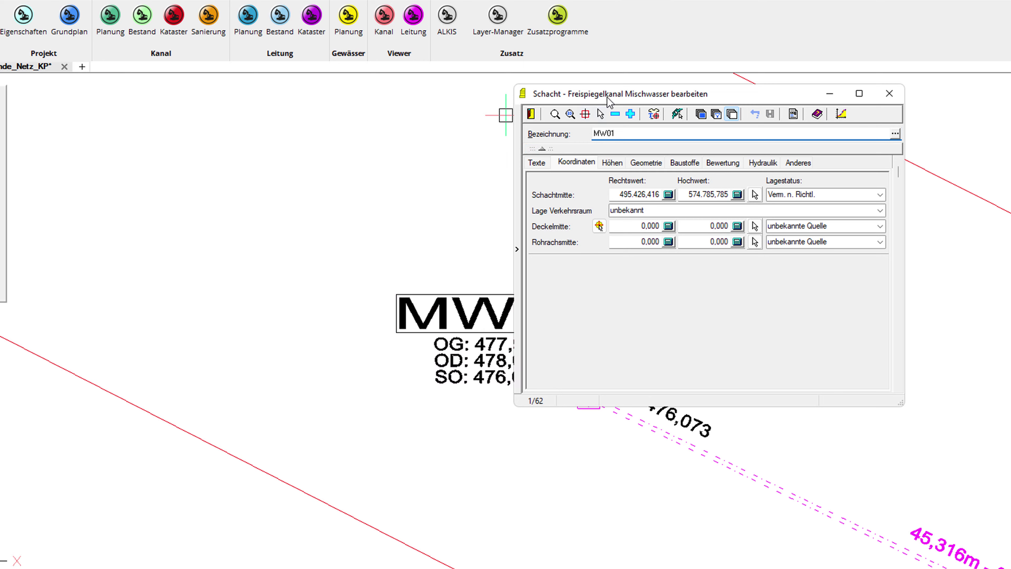
Re-pick manhole MW01's centre from the drawing (Hochwert 574.794,400) and view its texts.
{"action": "left_click_drag", "start_coordinate": [608, 98], "coordinate": [654, 93]}
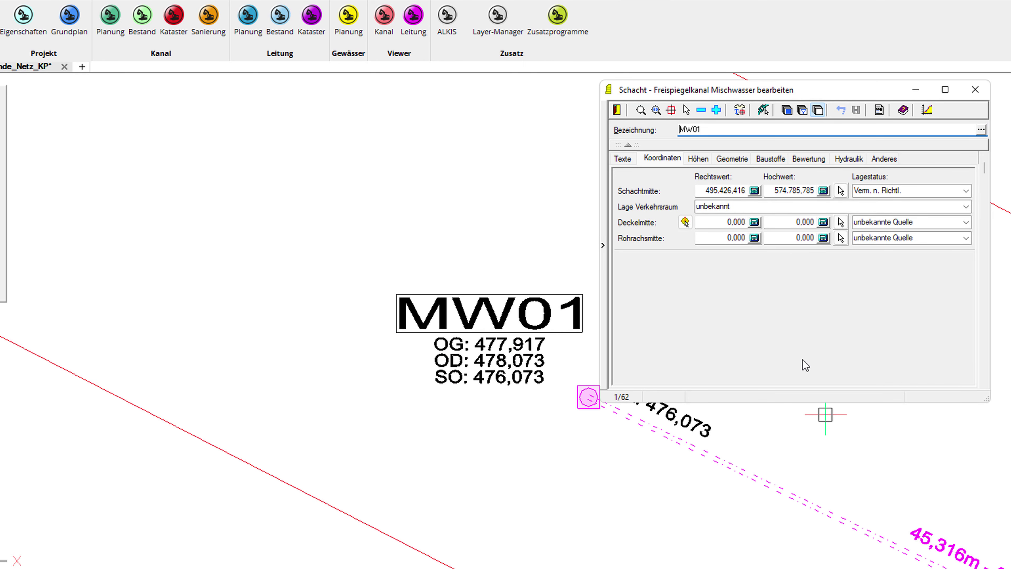
{"action": "left_click", "coordinate": [715, 189]}
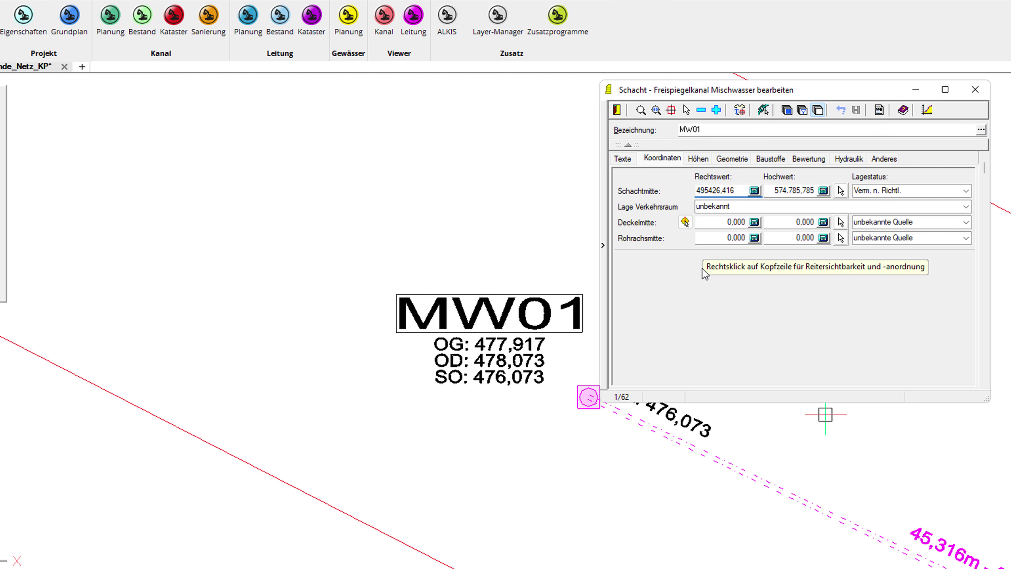
{"action": "left_click", "coordinate": [754, 191]}
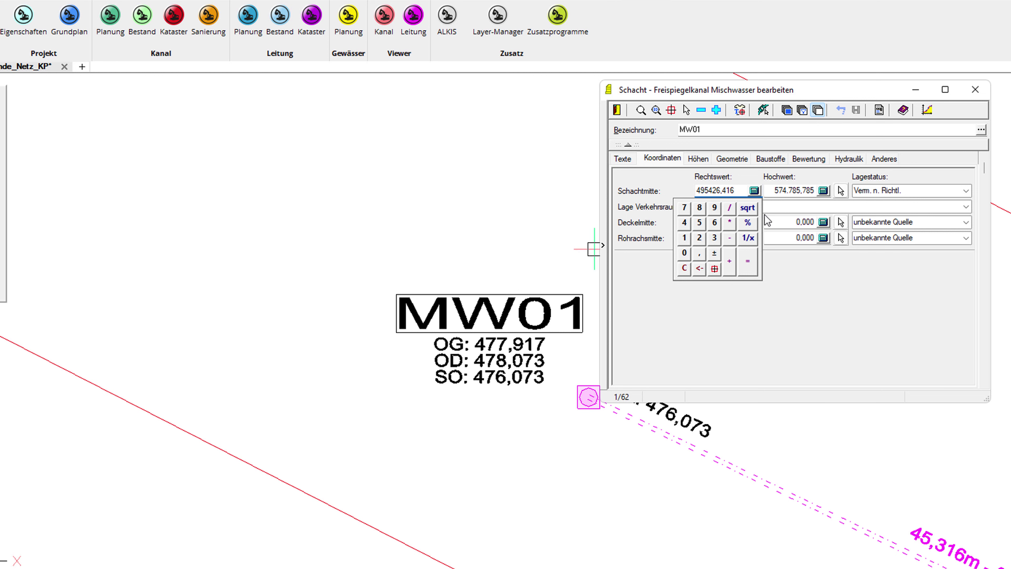
{"action": "left_click", "coordinate": [785, 280]}
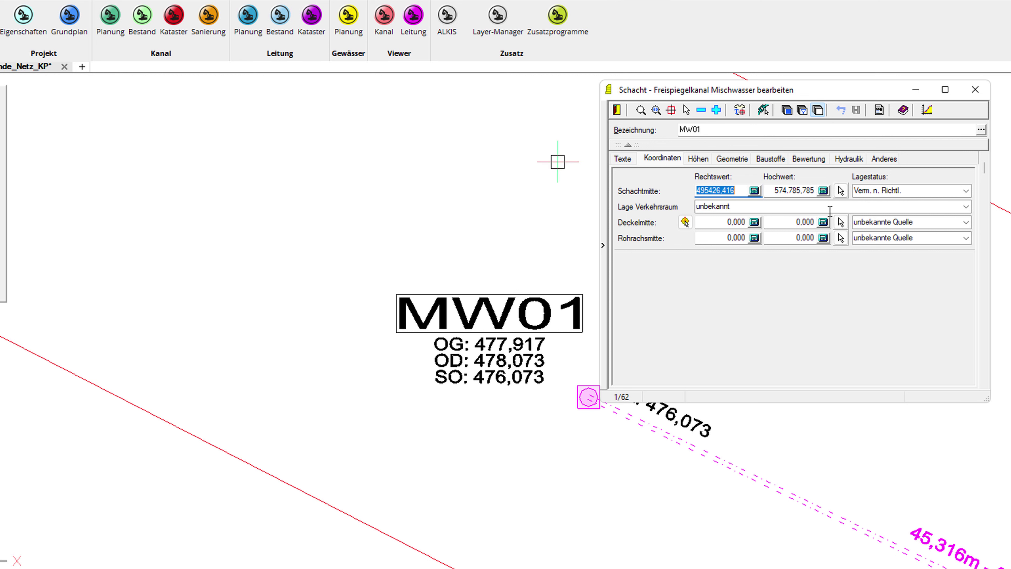
{"action": "left_click", "coordinate": [841, 190]}
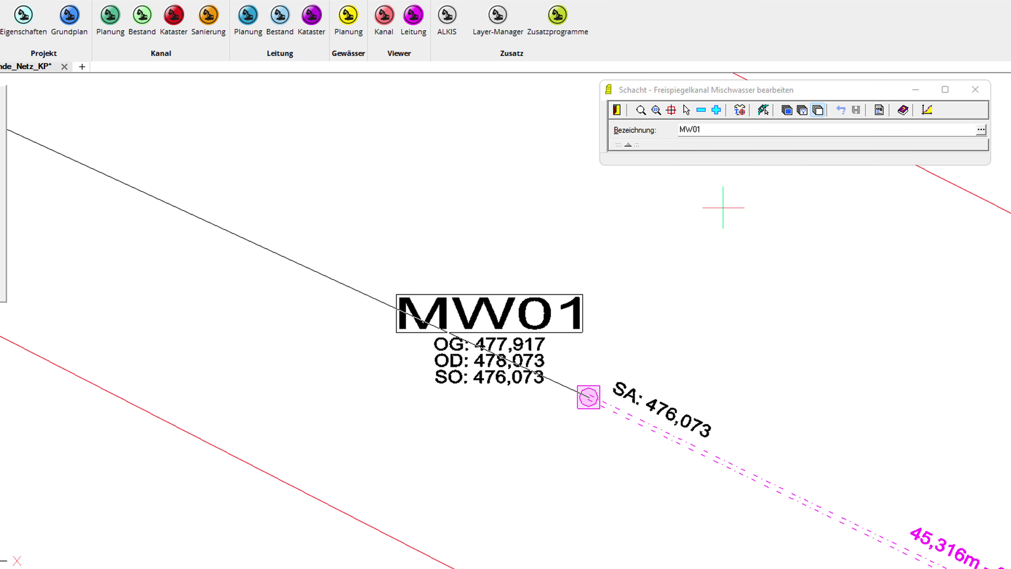
{"action": "left_click", "coordinate": [498, 231]}
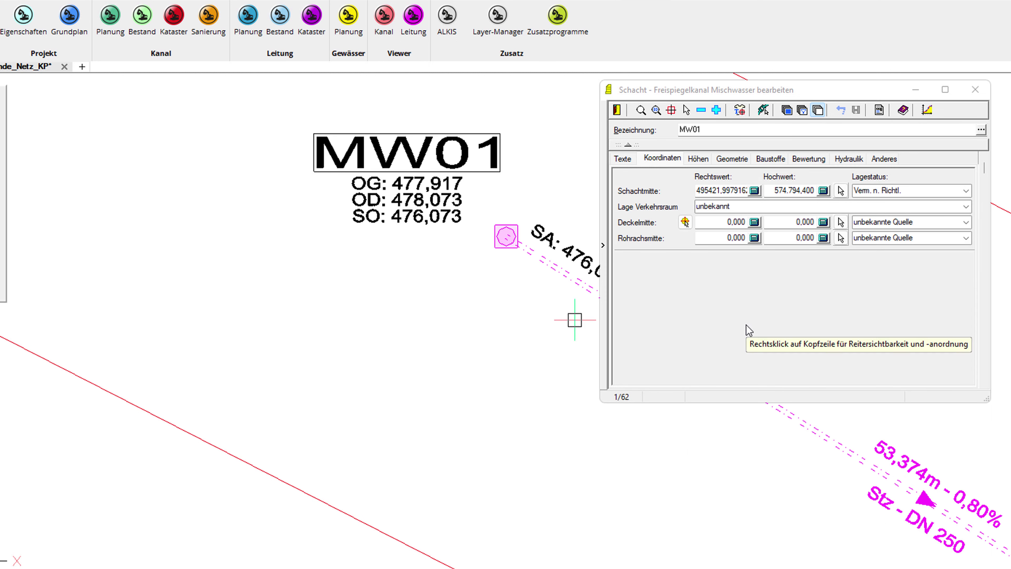
{"action": "left_click", "coordinate": [632, 161]}
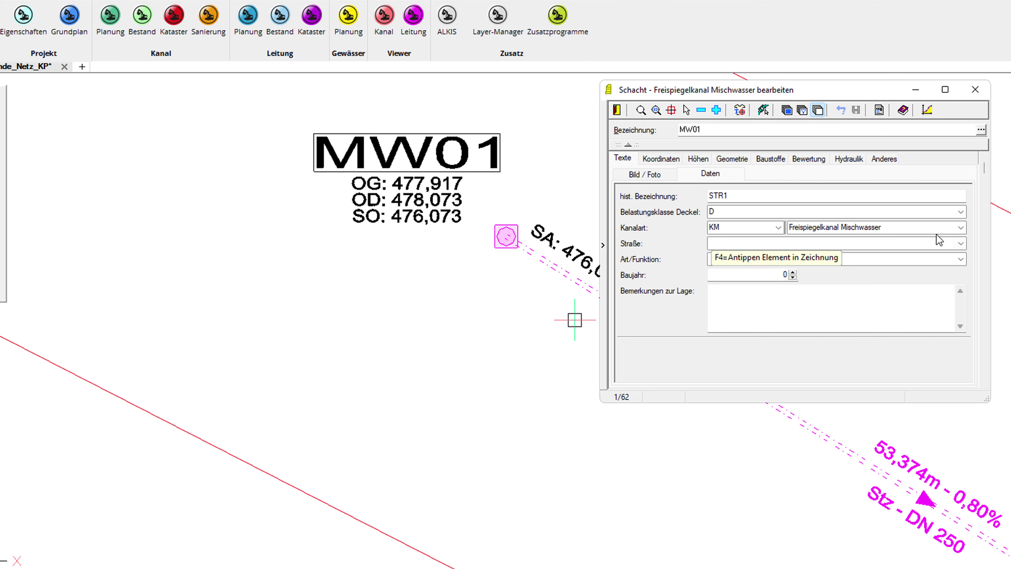
Check MW01's Kanalart, load class and Straße dropdowns, finding no street names available.
{"action": "left_click", "coordinate": [961, 228]}
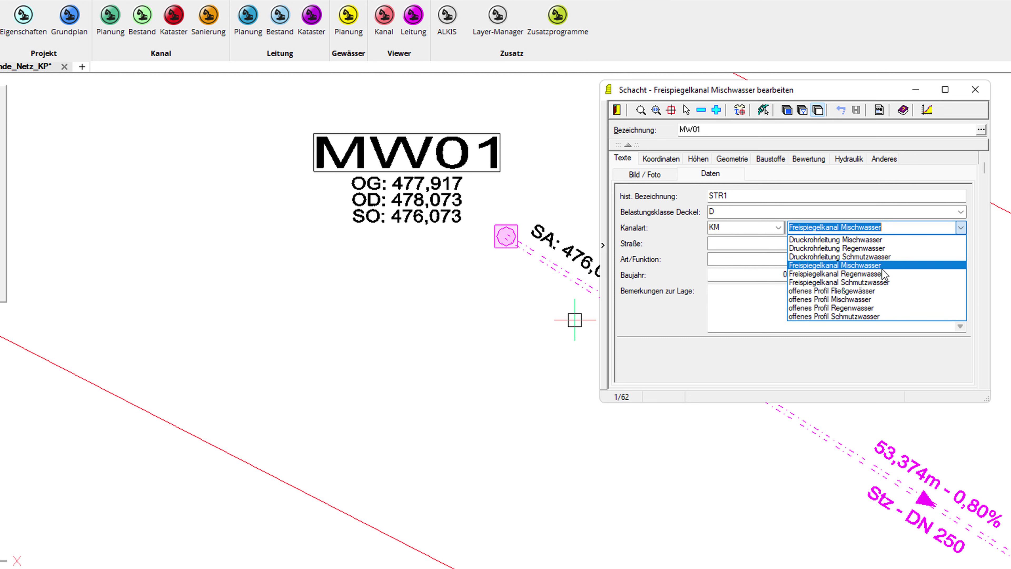
{"action": "left_click", "coordinate": [961, 228]}
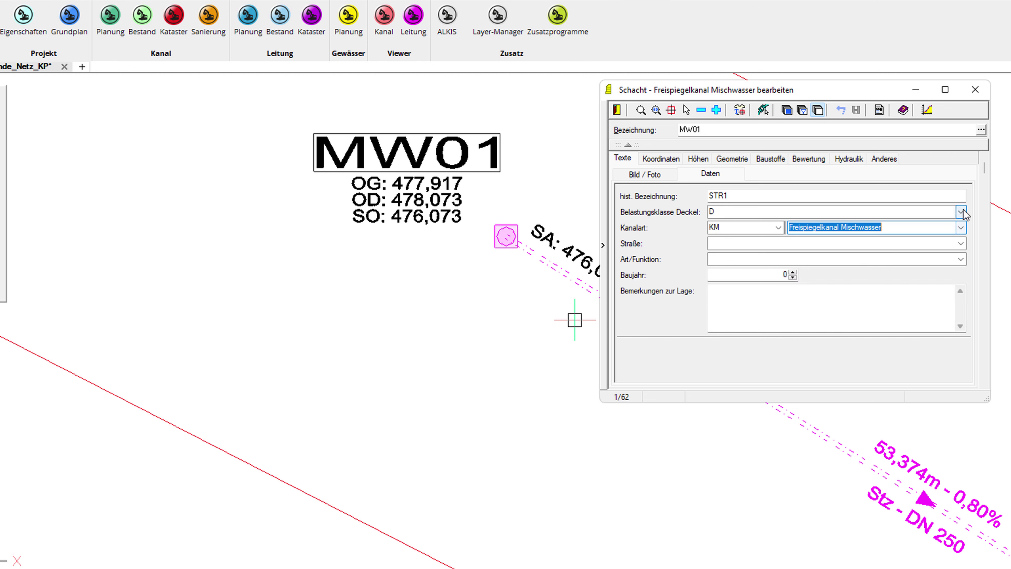
{"action": "left_click", "coordinate": [963, 212]}
{"action": "left_click", "coordinate": [963, 213]}
{"action": "left_click", "coordinate": [914, 244]}
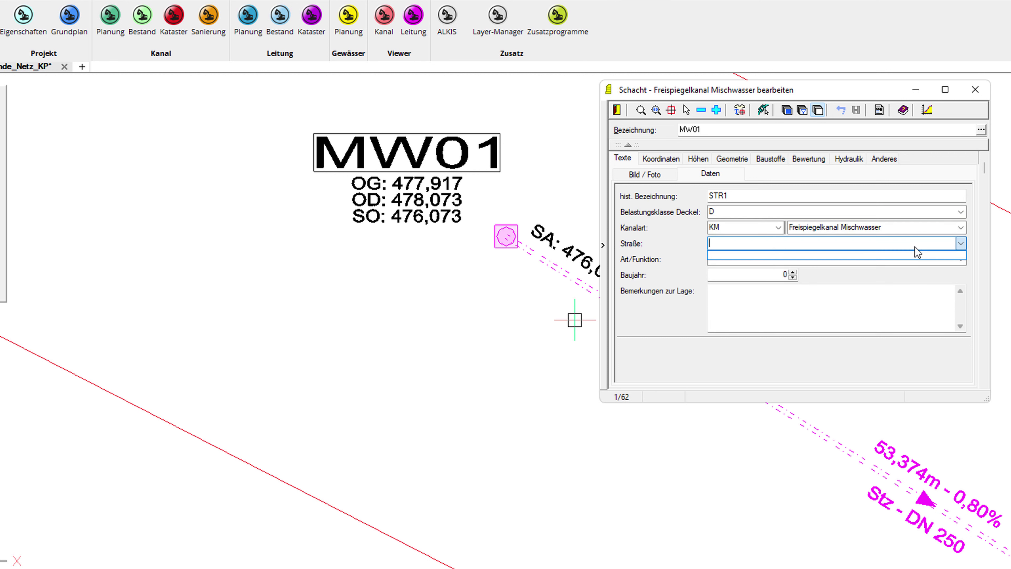
{"action": "left_click", "coordinate": [755, 259]}
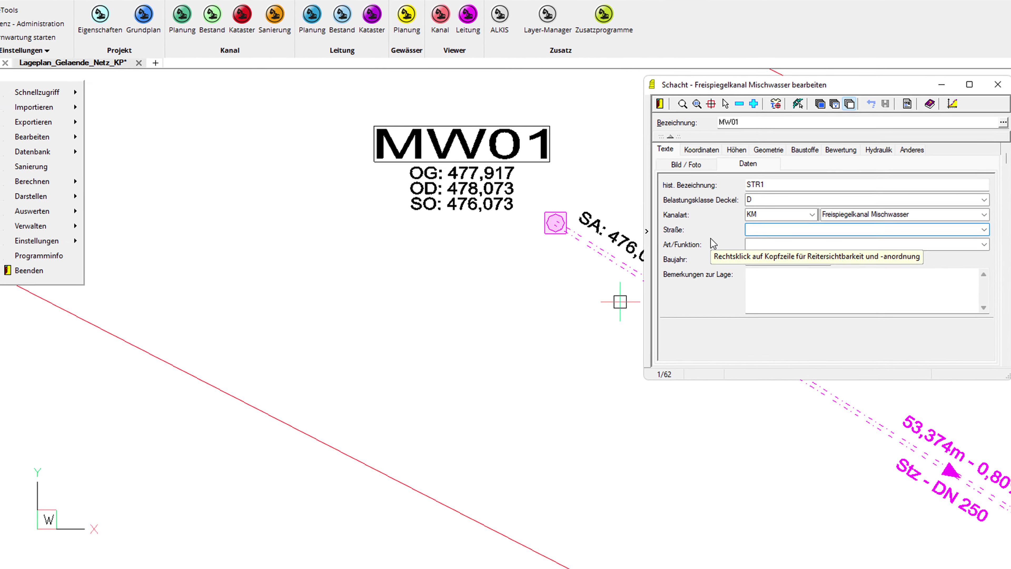
Close the Schacht editor and show the Auswahllisten-Manager beside pipe RW04–RW05's editor.
{"action": "left_click", "coordinate": [52, 208]}
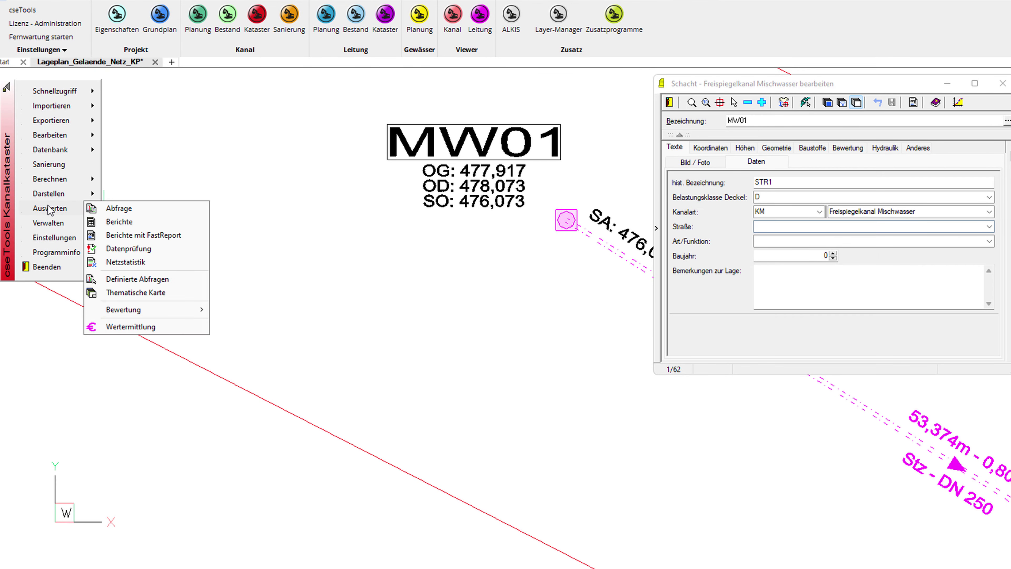
{"action": "mouse_move", "coordinate": [49, 223]}
{"action": "left_click", "coordinate": [118, 221]}
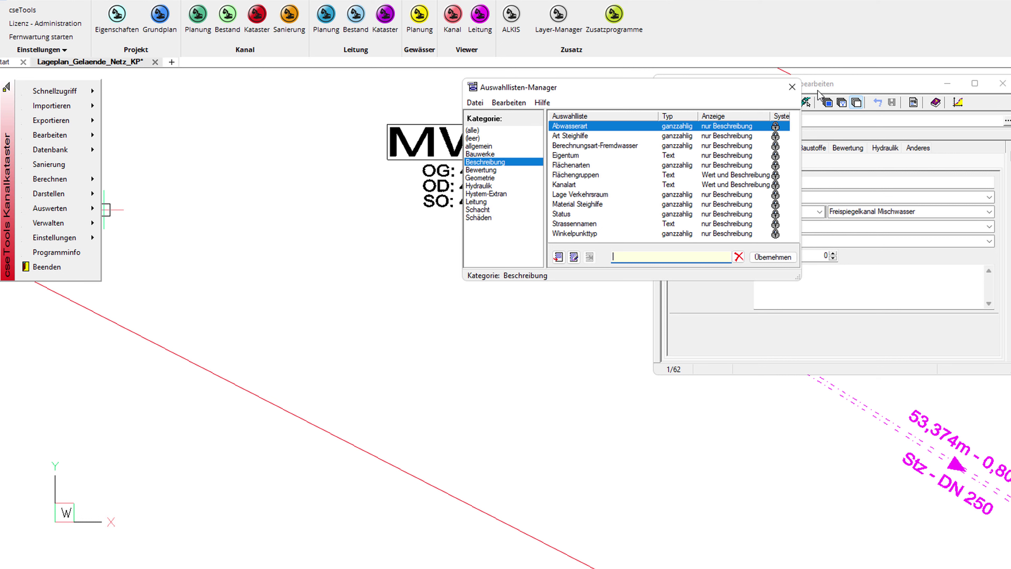
{"action": "left_click", "coordinate": [792, 87]}
{"action": "left_click", "coordinate": [1002, 84]}
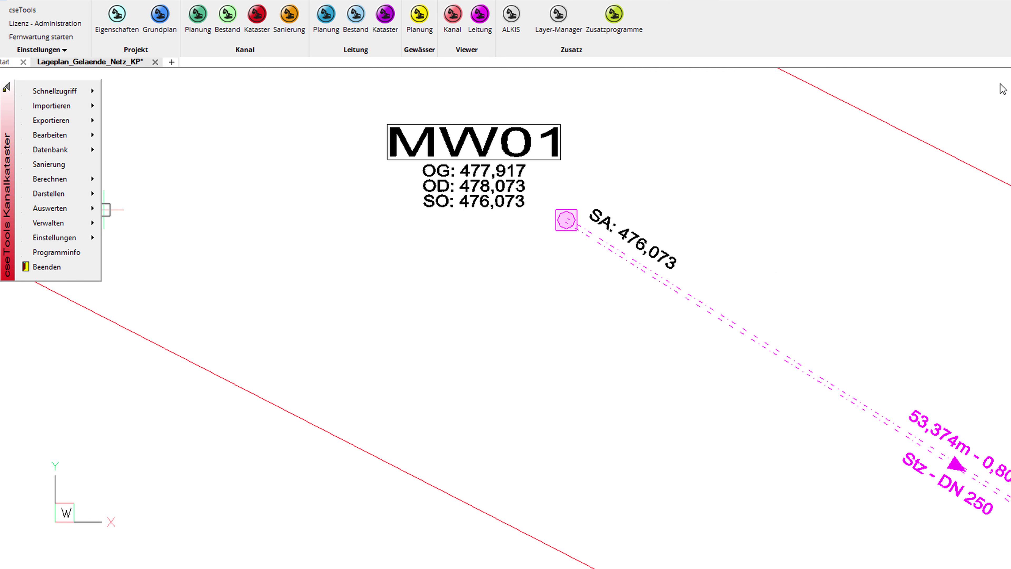
{"action": "mouse_move", "coordinate": [50, 149]}
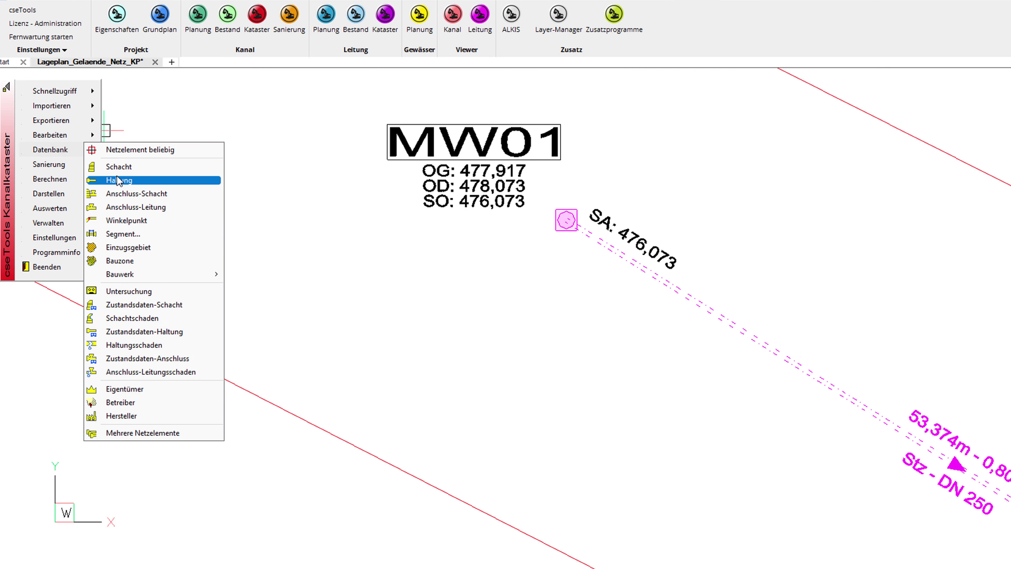
{"action": "left_click", "coordinate": [118, 180]}
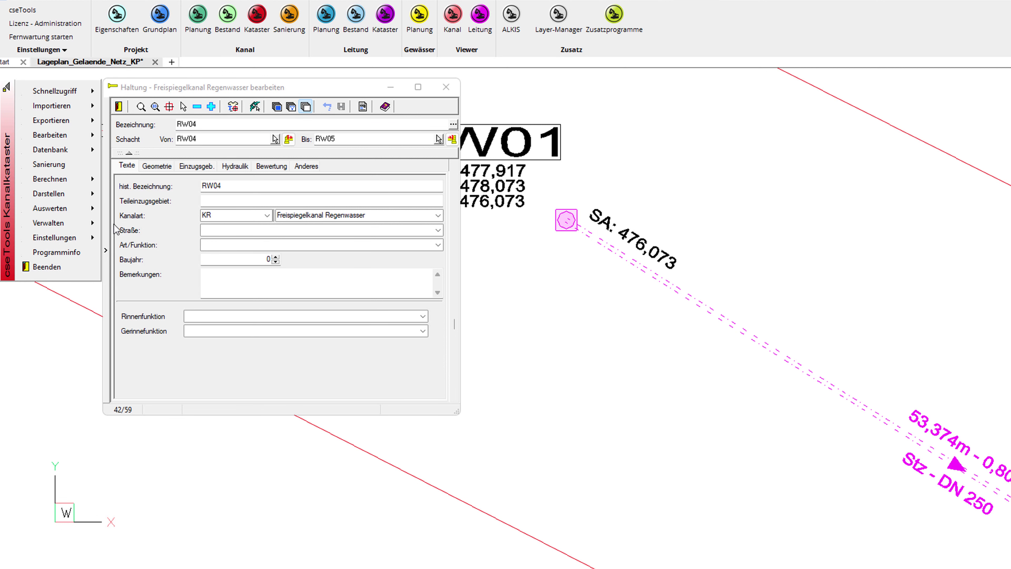
{"action": "left_click", "coordinate": [116, 230]}
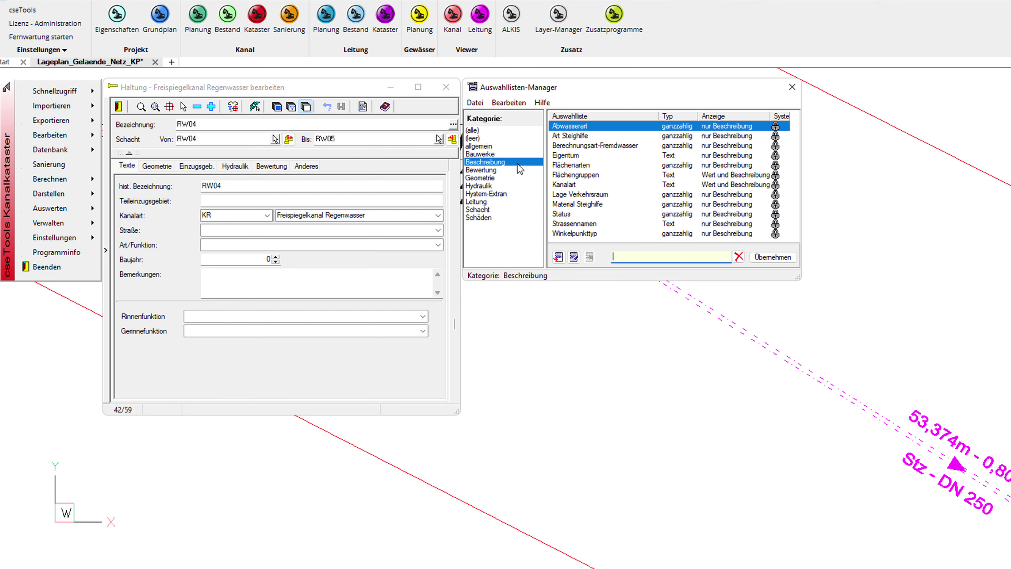
{"action": "left_click", "coordinate": [482, 164]}
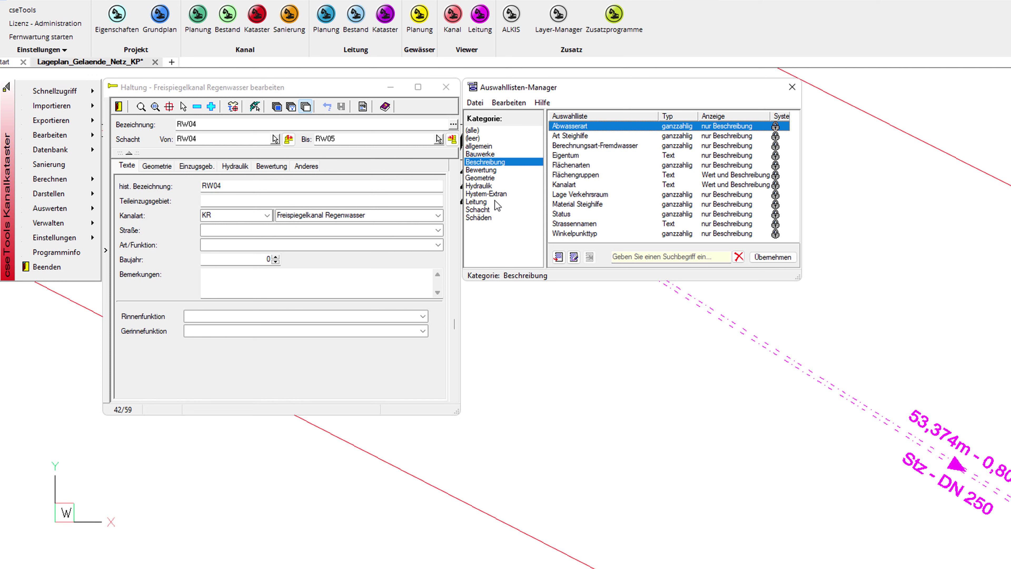
{"action": "double_click", "coordinate": [566, 186]}
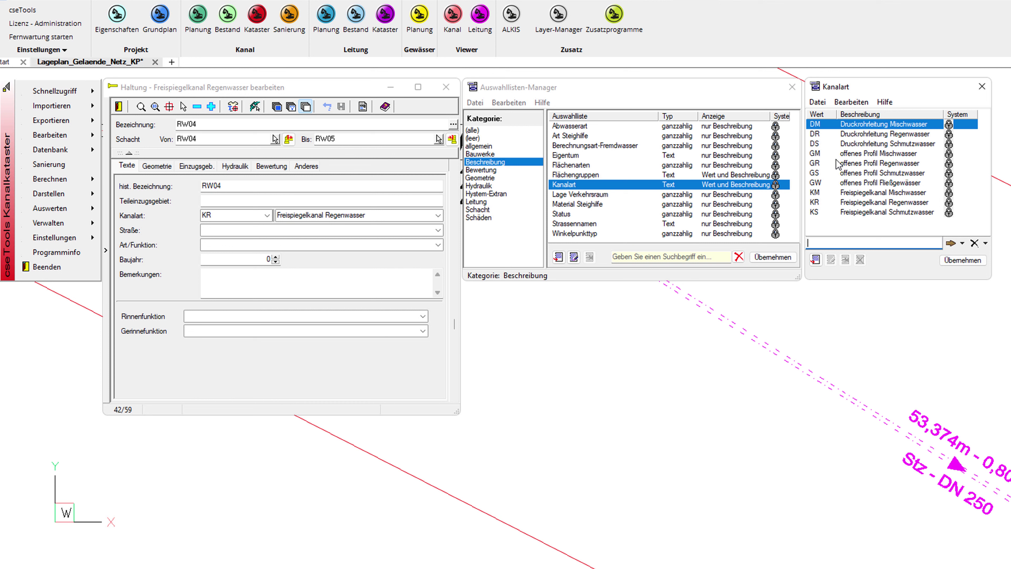
{"action": "left_click", "coordinate": [829, 163]}
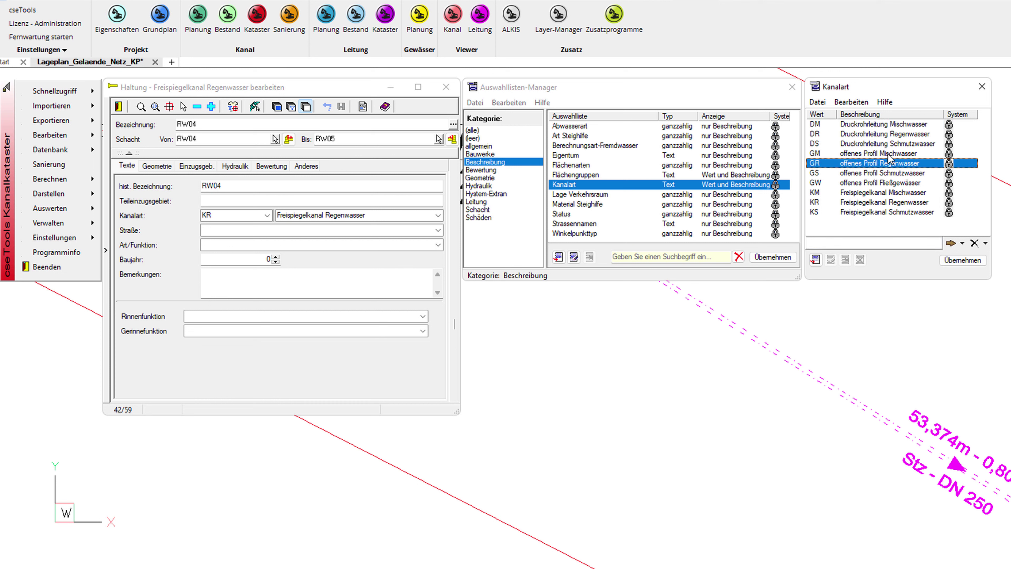
{"action": "left_click", "coordinate": [822, 184]}
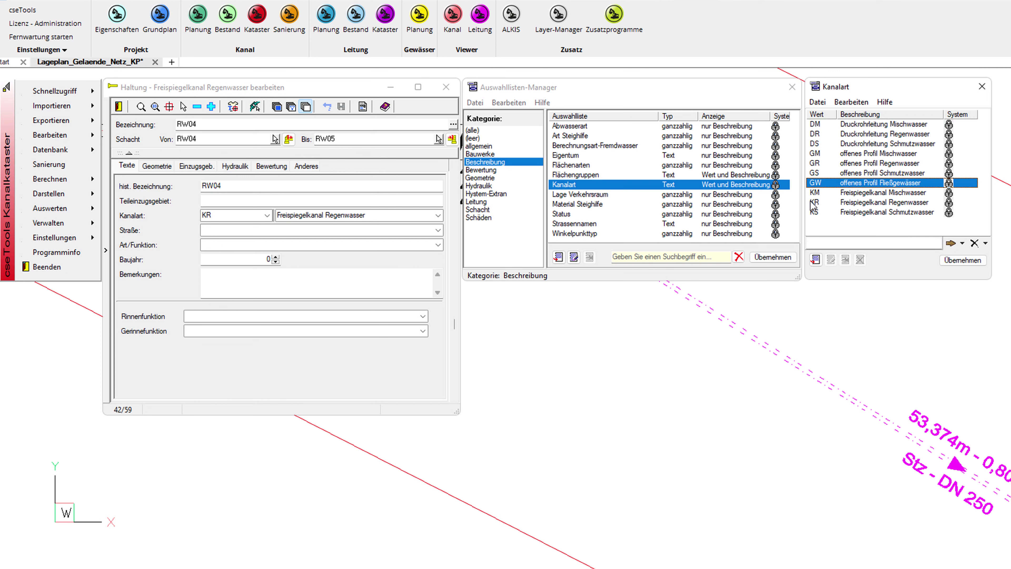
{"action": "left_click", "coordinate": [878, 194]}
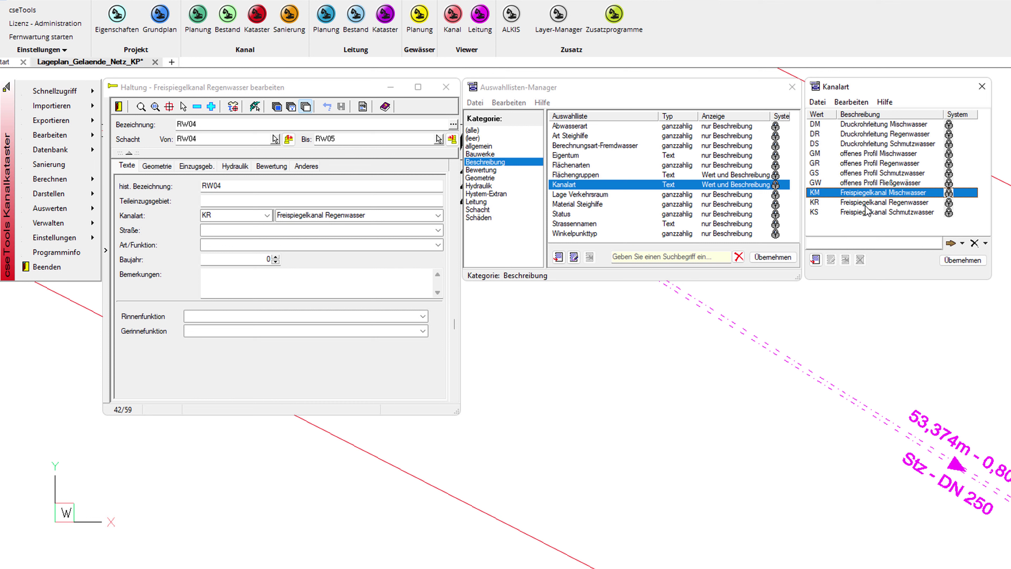
{"action": "left_click", "coordinate": [819, 262]}
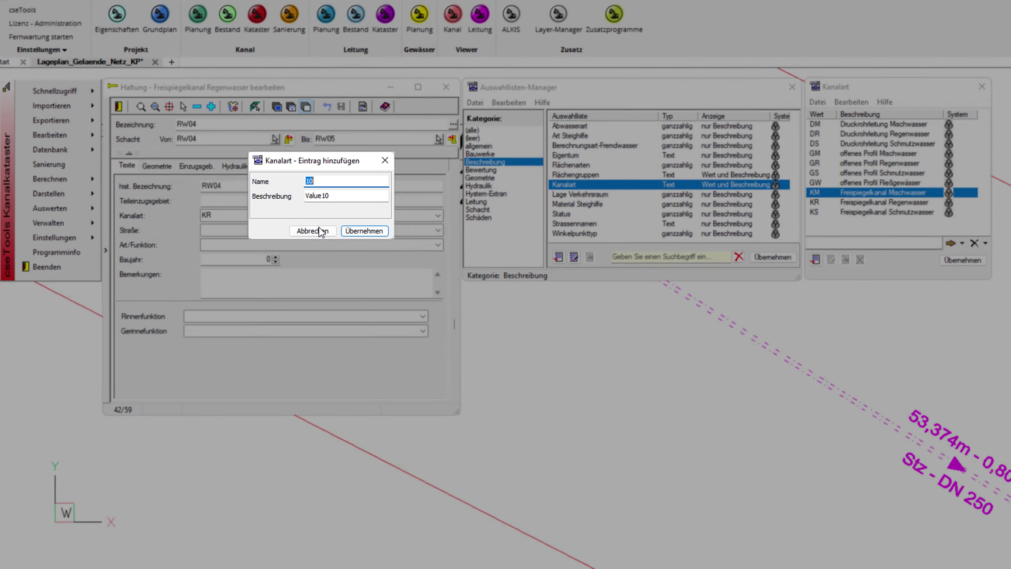
{"action": "left_click", "coordinate": [321, 230]}
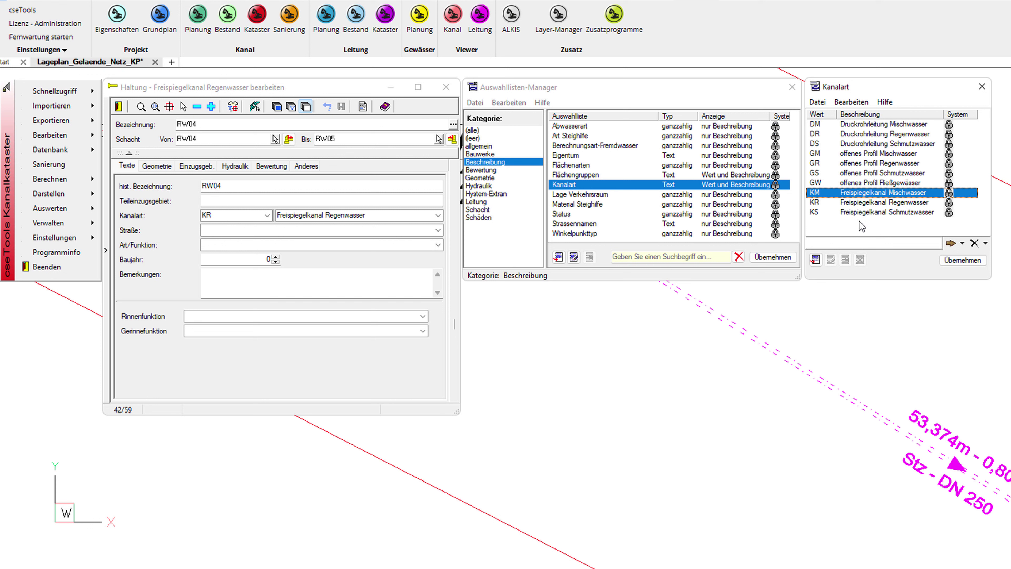
{"action": "left_click", "coordinate": [982, 86]}
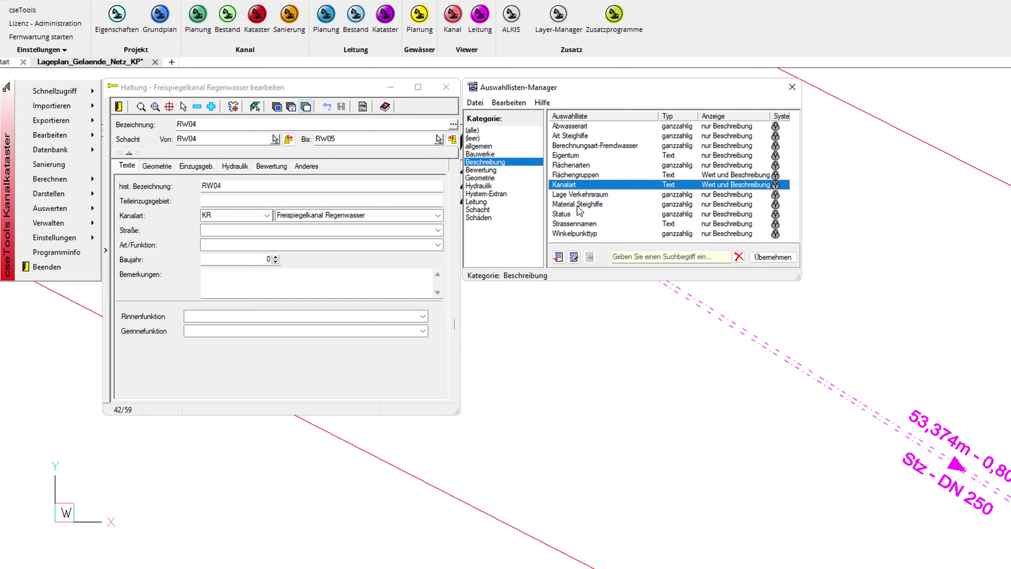
Open the Strassennamen value list and start an Excel import of STRASSENVERZEICHNIS.XLSX.
{"action": "double_click", "coordinate": [578, 224]}
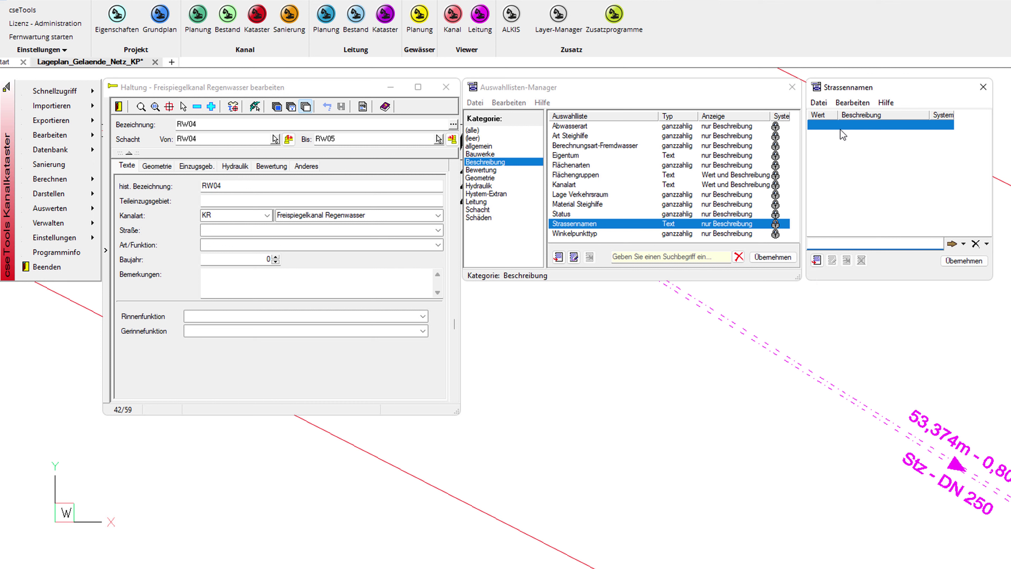
{"action": "left_click", "coordinate": [821, 105]}
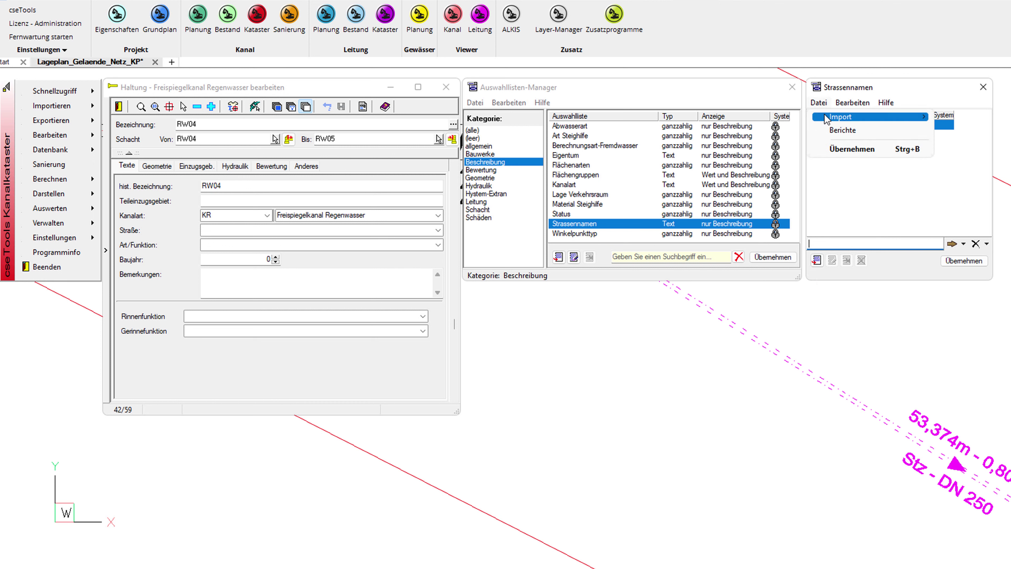
{"action": "mouse_move", "coordinate": [861, 117]}
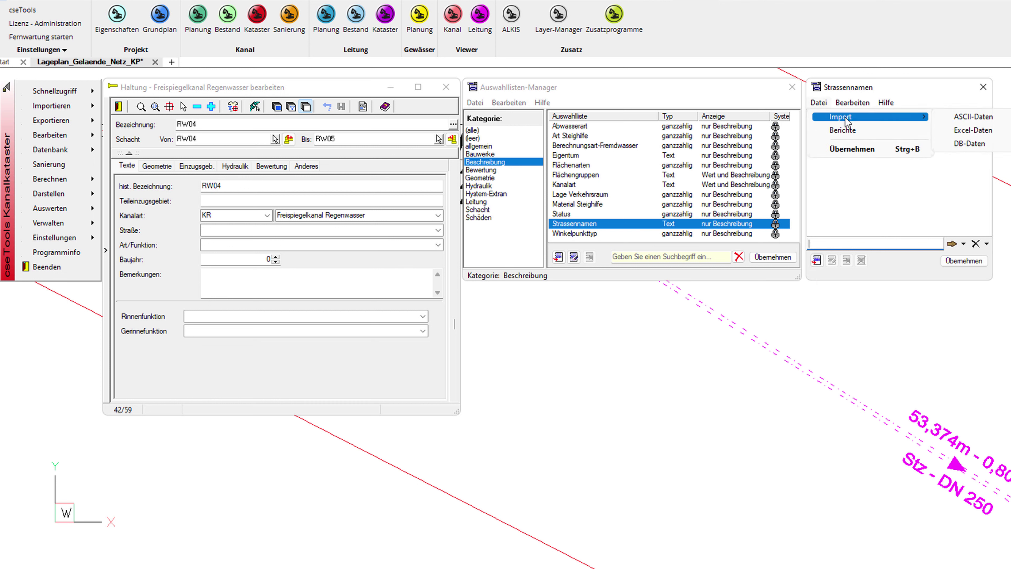
{"action": "left_click", "coordinate": [1002, 133]}
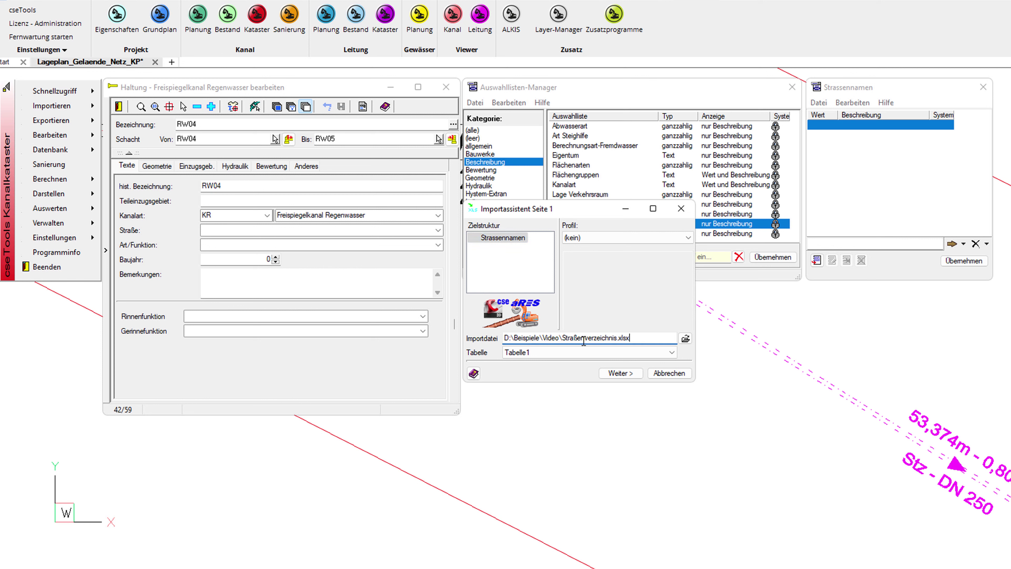
Enable 'Feldnamen im 1.Datensatz' so Schlüssel and Straßenname become field names, reaching field mapping.
{"action": "left_click", "coordinate": [610, 373]}
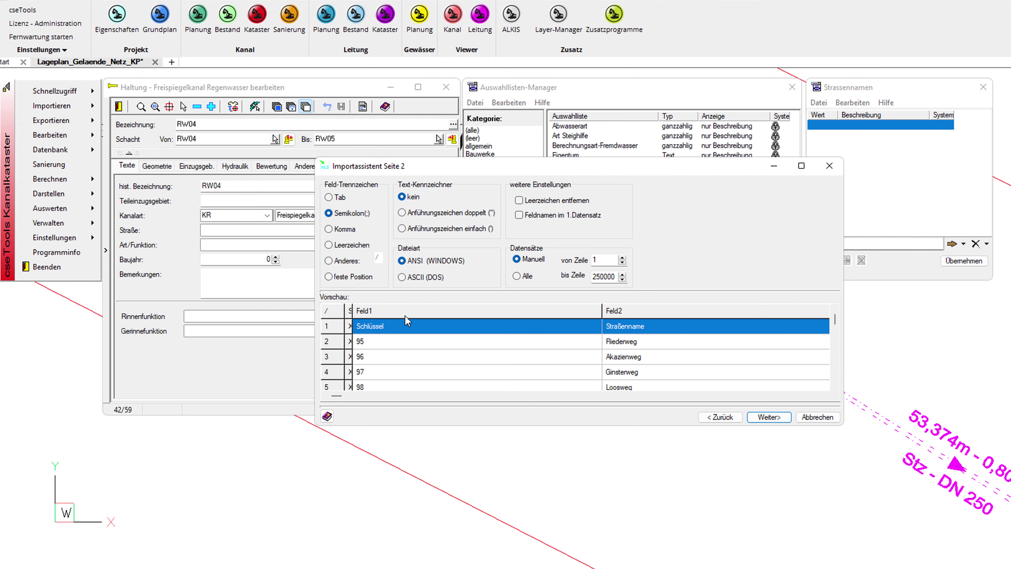
{"action": "left_click", "coordinate": [367, 330]}
{"action": "left_click", "coordinate": [540, 215]}
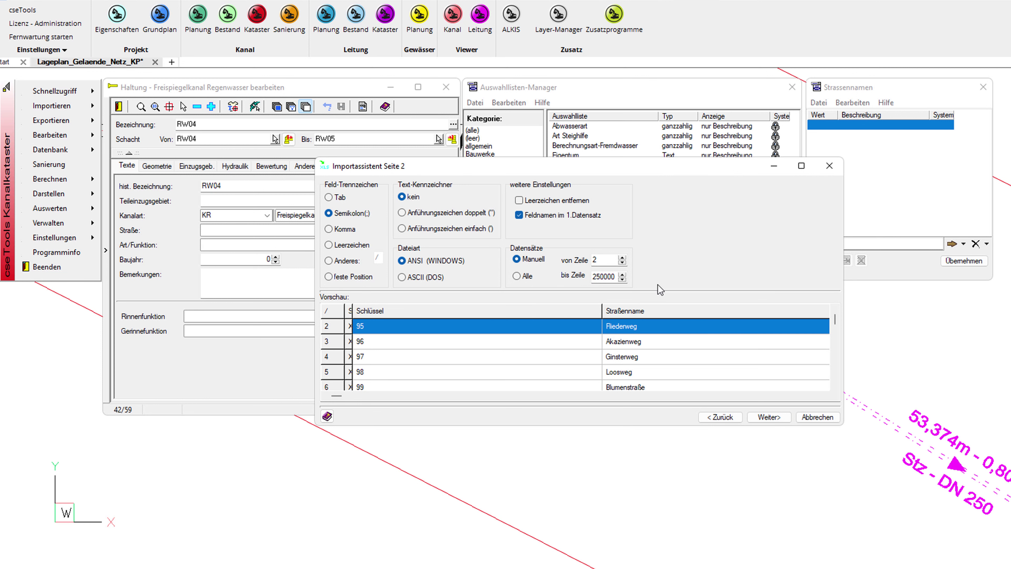
{"action": "left_click", "coordinate": [768, 418]}
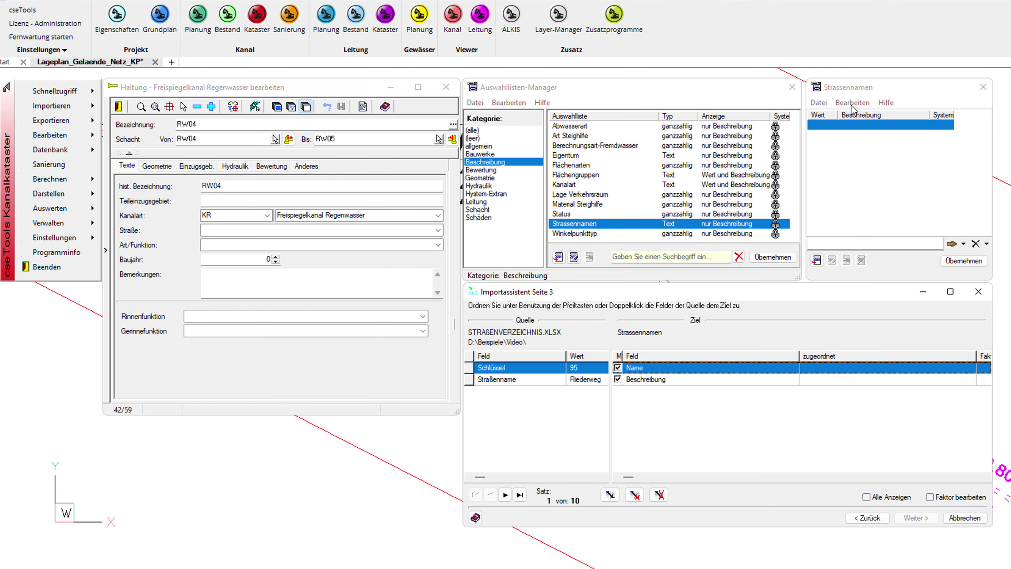
Map Schlüssel to the Name field and Straßenname to Beschreibung.
{"action": "double_click", "coordinate": [534, 369]}
{"action": "left_click", "coordinate": [673, 380]}
{"action": "double_click", "coordinate": [518, 379]}
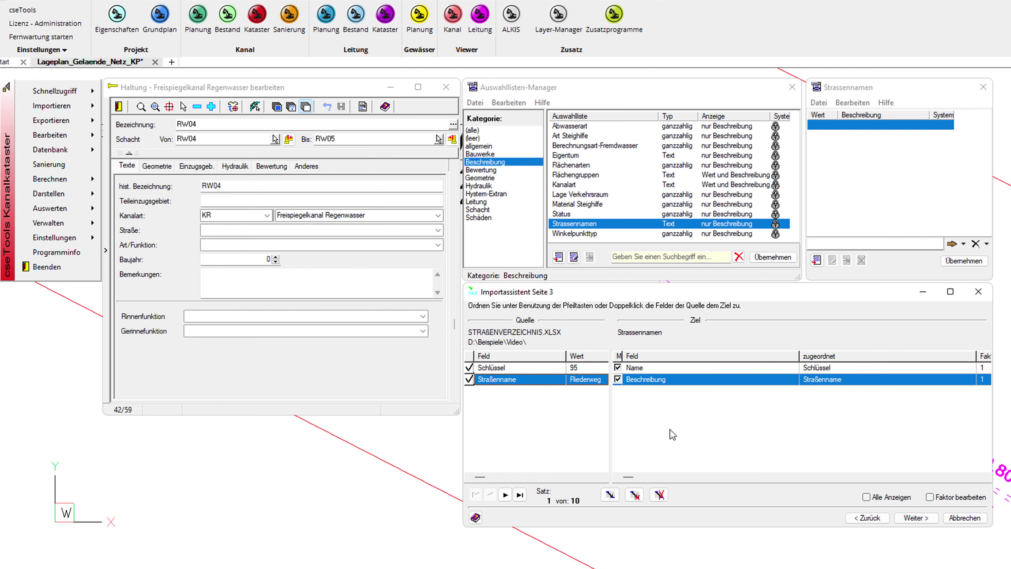
Finish importing the ten streets (keys 95–104) and close the Strassennamen list.
{"action": "left_click", "coordinate": [915, 518]}
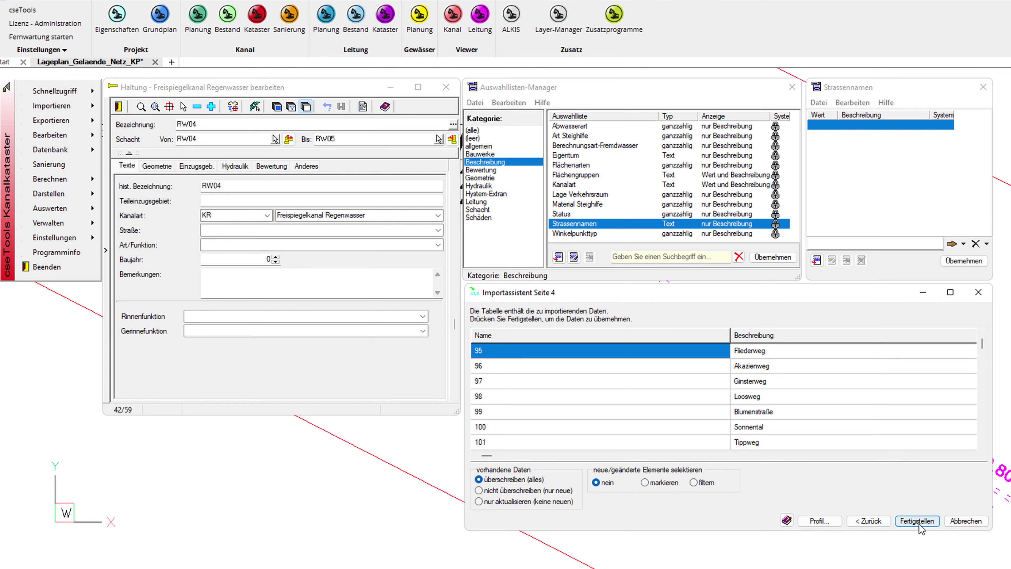
{"action": "left_click", "coordinate": [919, 524]}
{"action": "left_click", "coordinate": [965, 521]}
{"action": "left_click", "coordinate": [778, 444]}
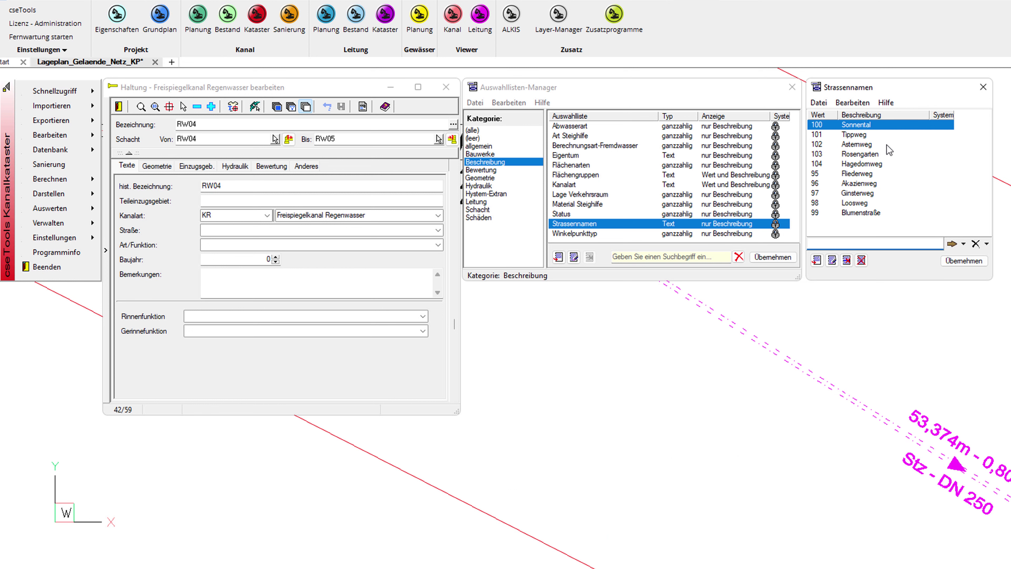
{"action": "left_click", "coordinate": [866, 173]}
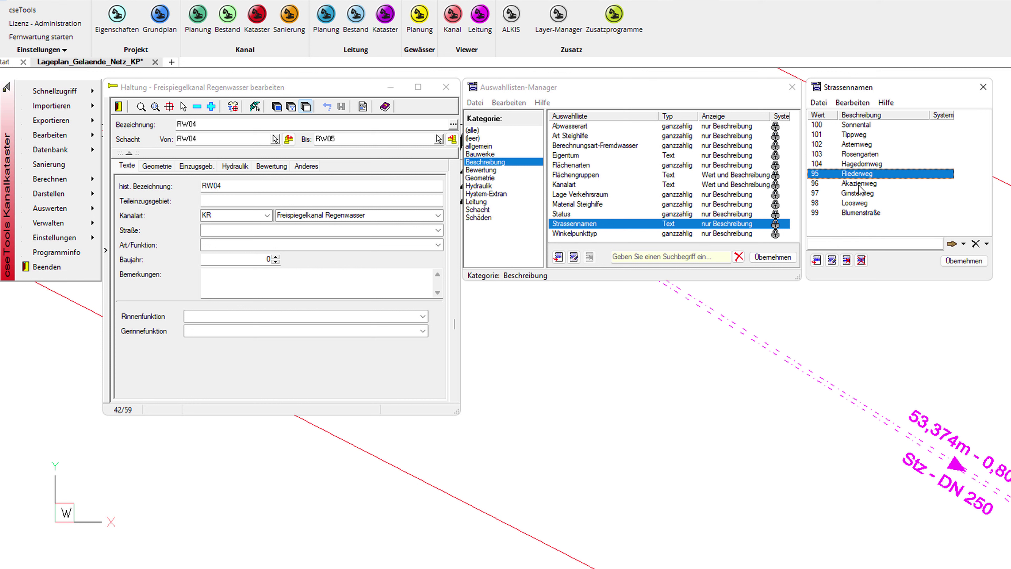
{"action": "left_click", "coordinate": [964, 261]}
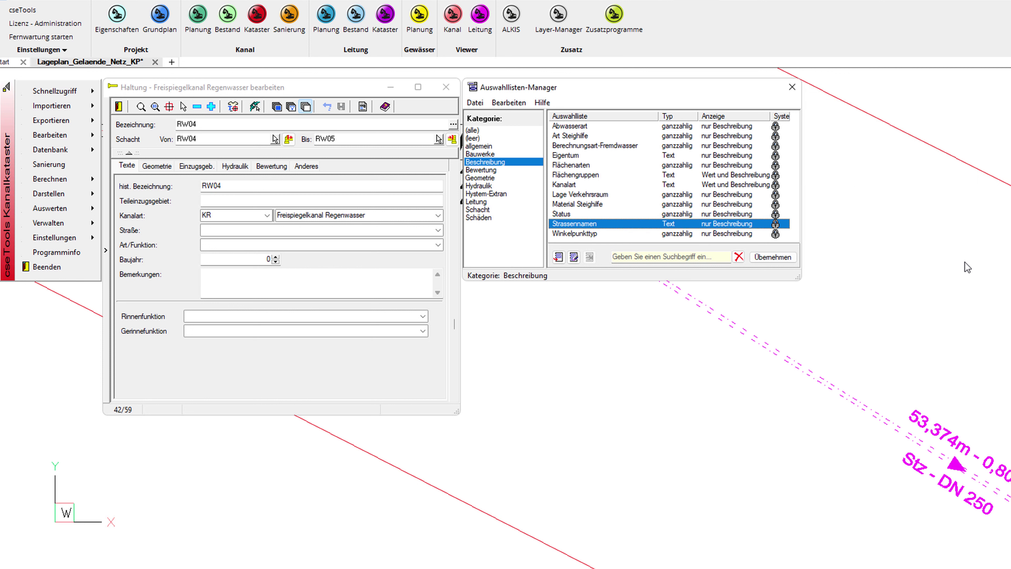
Close the selection-list manager, set pipe RW04's street to Ginsterweg, and load pipe MW09.
{"action": "left_click", "coordinate": [783, 256]}
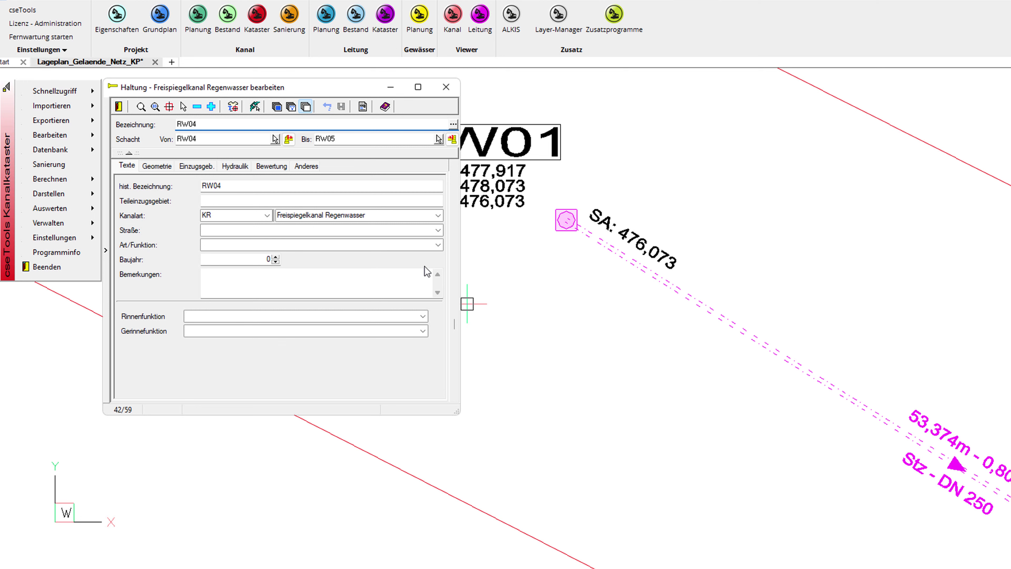
{"action": "left_click", "coordinate": [438, 231]}
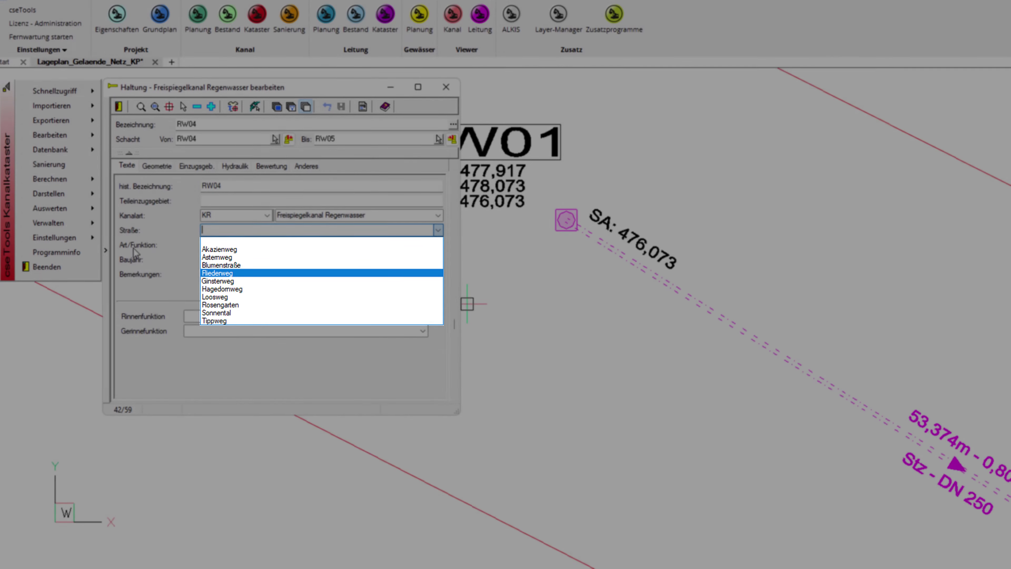
{"action": "left_click", "coordinate": [223, 280]}
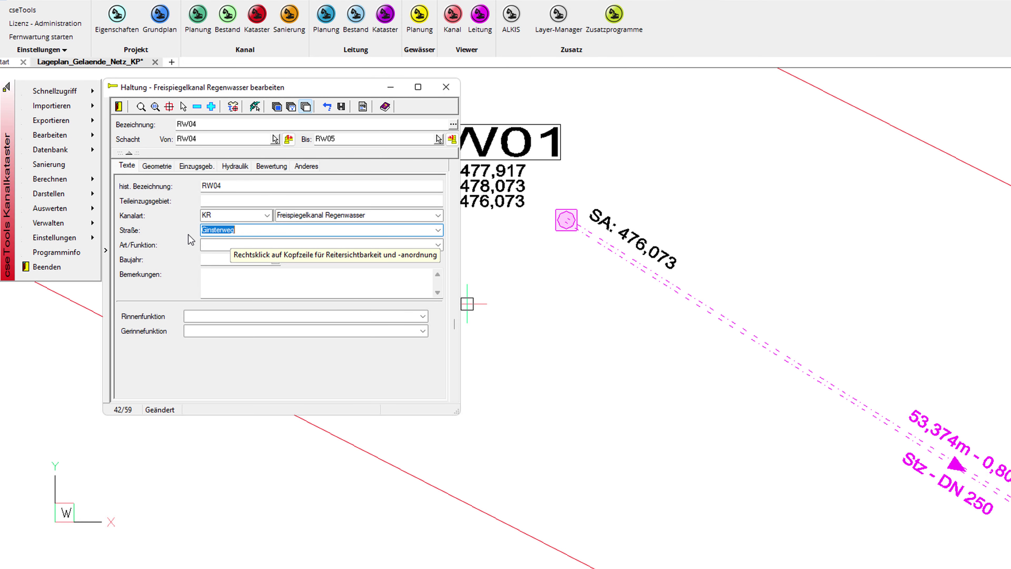
{"action": "left_click", "coordinate": [106, 241]}
{"action": "left_click", "coordinate": [131, 209]}
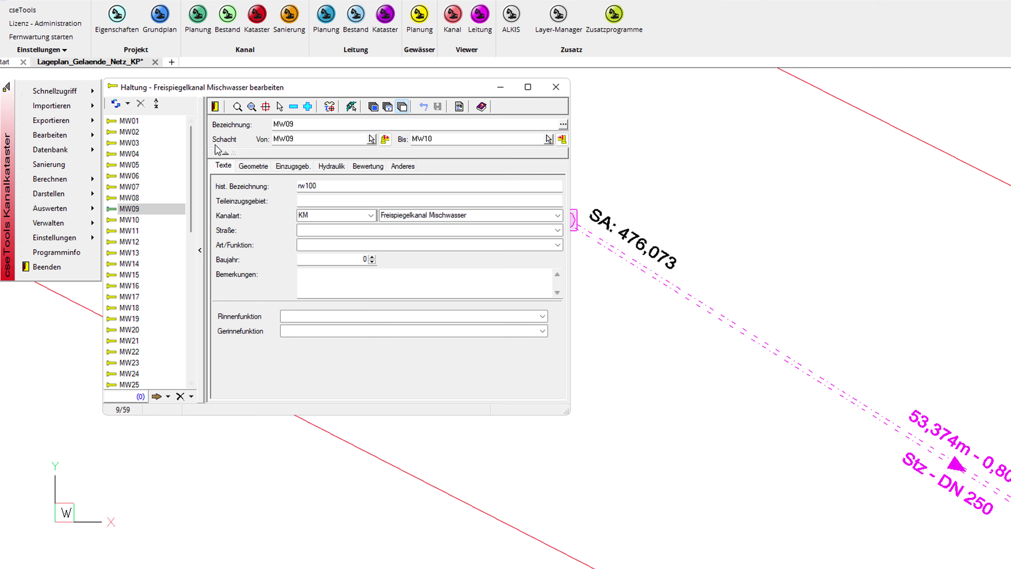
Close the pipe form and pan the map across the sewer network to the curved road.
{"action": "left_click", "coordinate": [237, 107]}
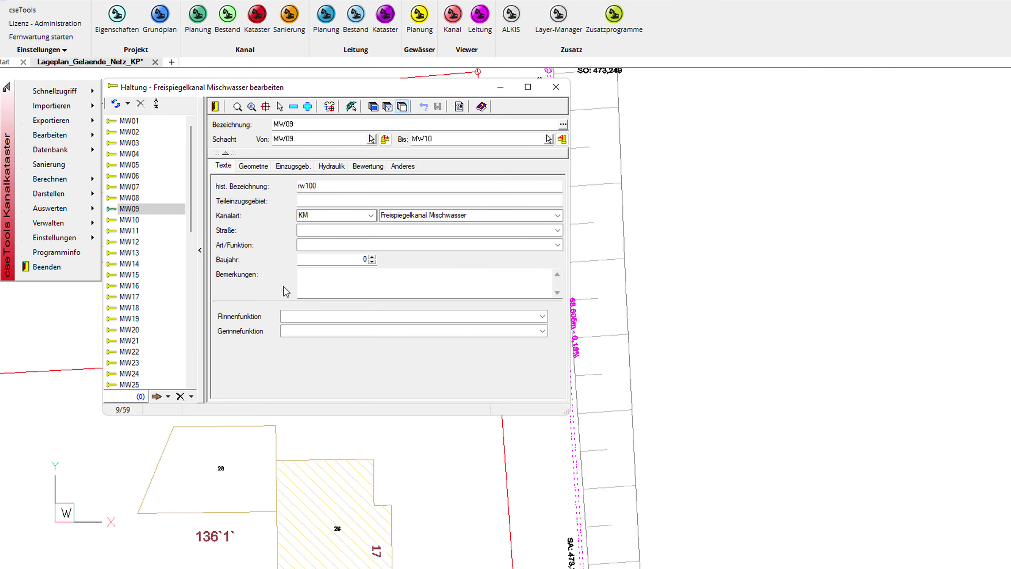
{"action": "left_click", "coordinate": [215, 106]}
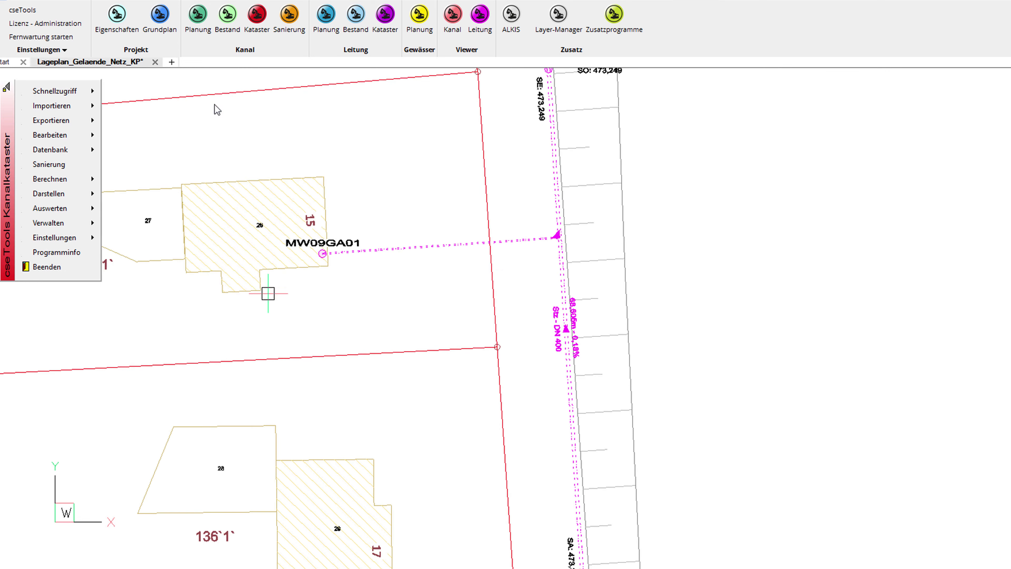
{"action": "scroll", "coordinate": [252, 204], "scroll_direction": "down", "scroll_amount": 5}
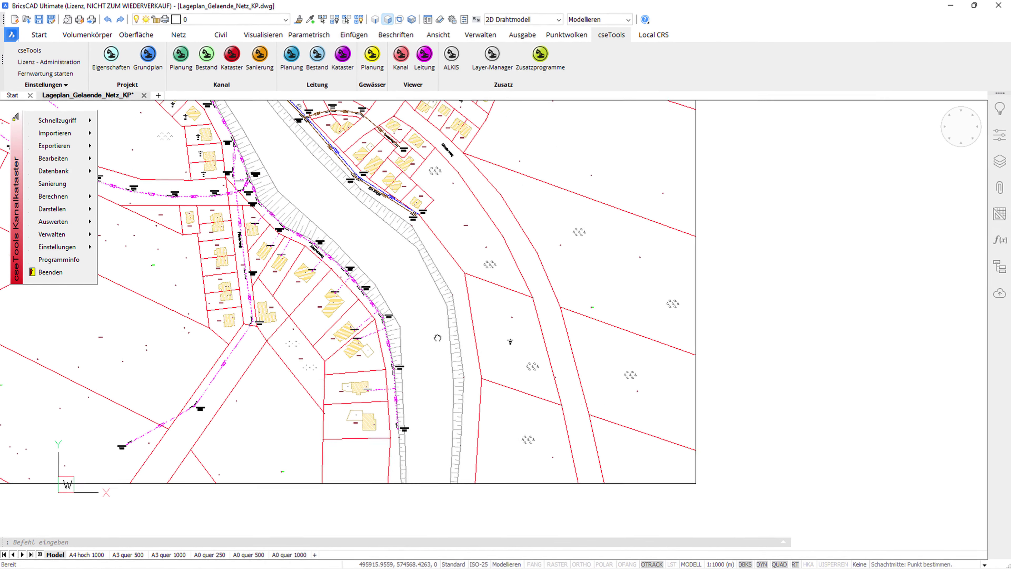
{"action": "middle_click_drag", "start_coordinate": [382, 210], "coordinate": [519, 419]}
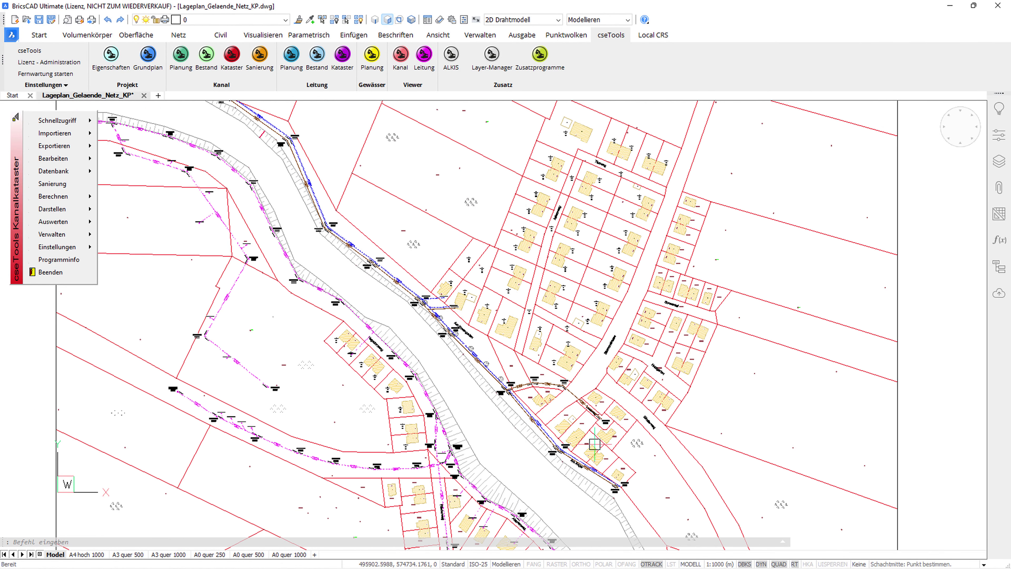
{"action": "scroll", "coordinate": [561, 469], "scroll_direction": "up", "scroll_amount": 2}
{"action": "scroll", "coordinate": [561, 469], "scroll_direction": "up", "scroll_amount": 4}
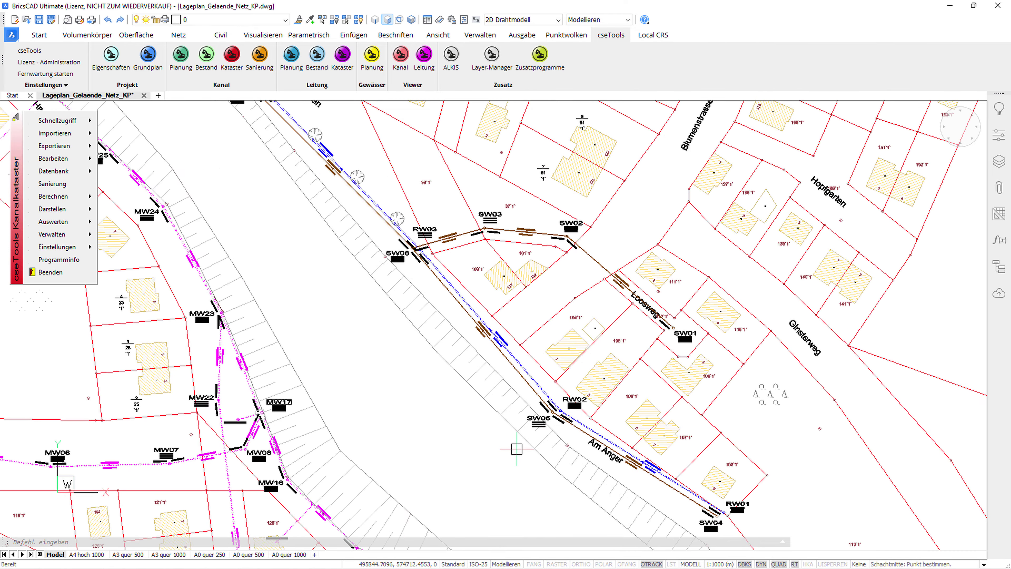
{"action": "scroll", "coordinate": [517, 449], "scroll_direction": "down", "scroll_amount": 5}
{"action": "middle_click_drag", "start_coordinate": [517, 449], "coordinate": [589, 315]}
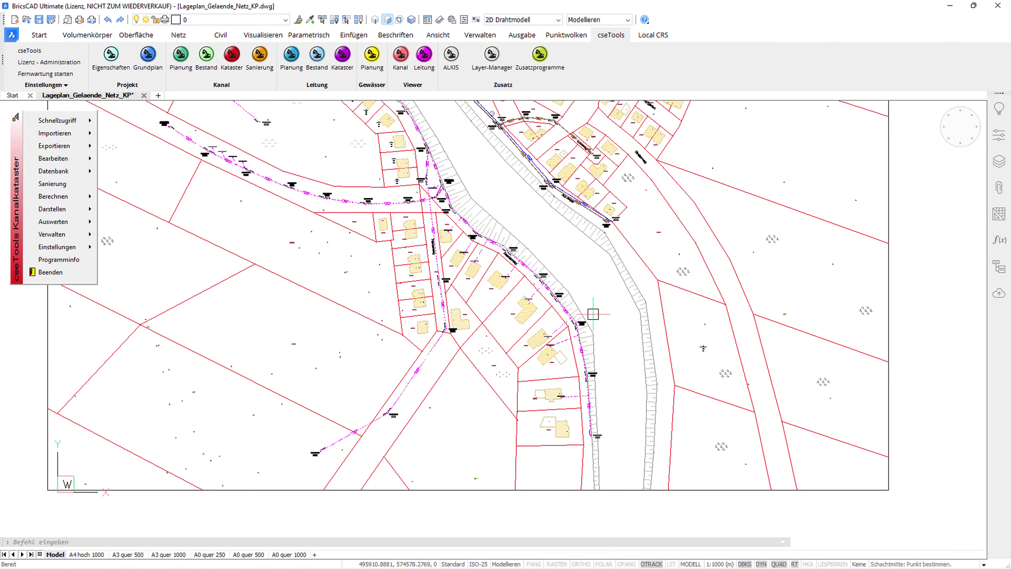
Open the Bereiche erzeugen area tool from the cseTools Bearbeiten menu.
{"action": "scroll", "coordinate": [590, 315], "scroll_direction": "up", "scroll_amount": 4}
{"action": "scroll", "coordinate": [264, 273], "scroll_direction": "down", "scroll_amount": 3}
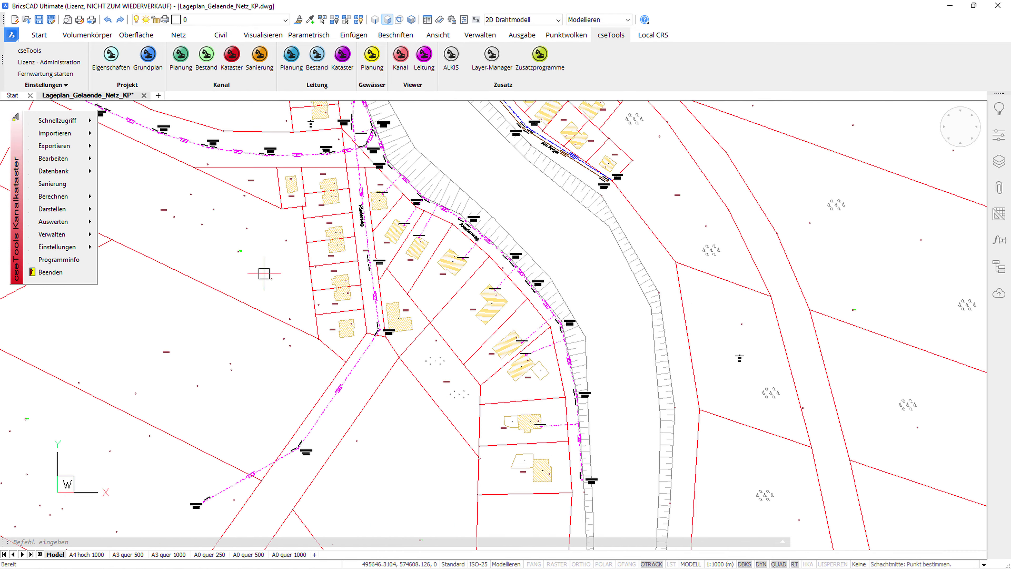
{"action": "left_click", "coordinate": [58, 163]}
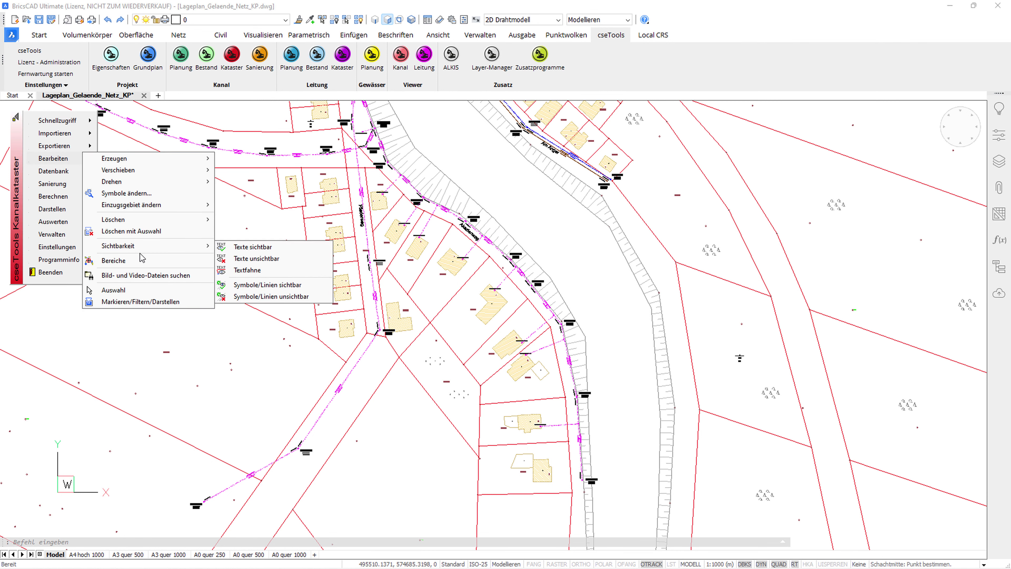
{"action": "left_click", "coordinate": [115, 260]}
Define a Strang area by picking manhole MW09 as start and MW16 as end.
{"action": "left_click", "coordinate": [380, 185]}
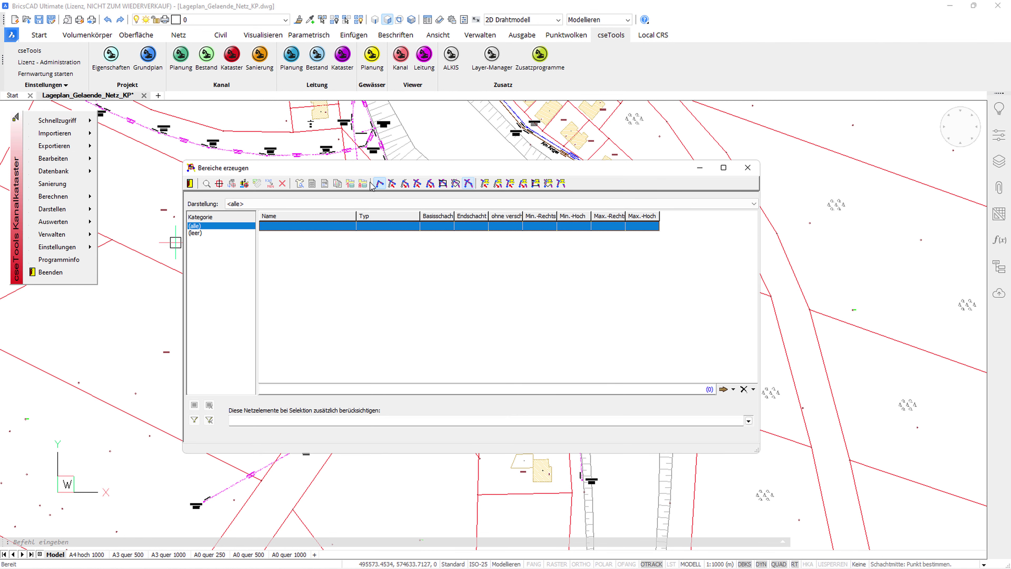
{"action": "left_click", "coordinate": [220, 184]}
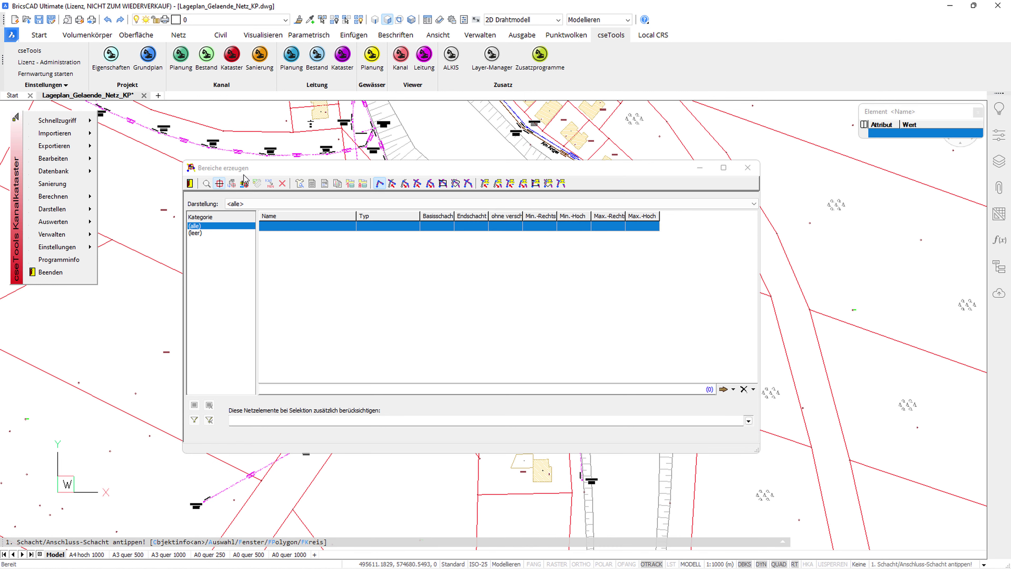
{"action": "mouse_move", "coordinate": [263, 165]}
{"action": "left_mouse_down"}
{"action": "mouse_move", "coordinate": [256, 321]}
{"action": "mouse_move", "coordinate": [235, 355]}
{"action": "left_mouse_up"}
{"action": "scroll", "coordinate": [448, 250], "scroll_direction": "up", "scroll_amount": 5}
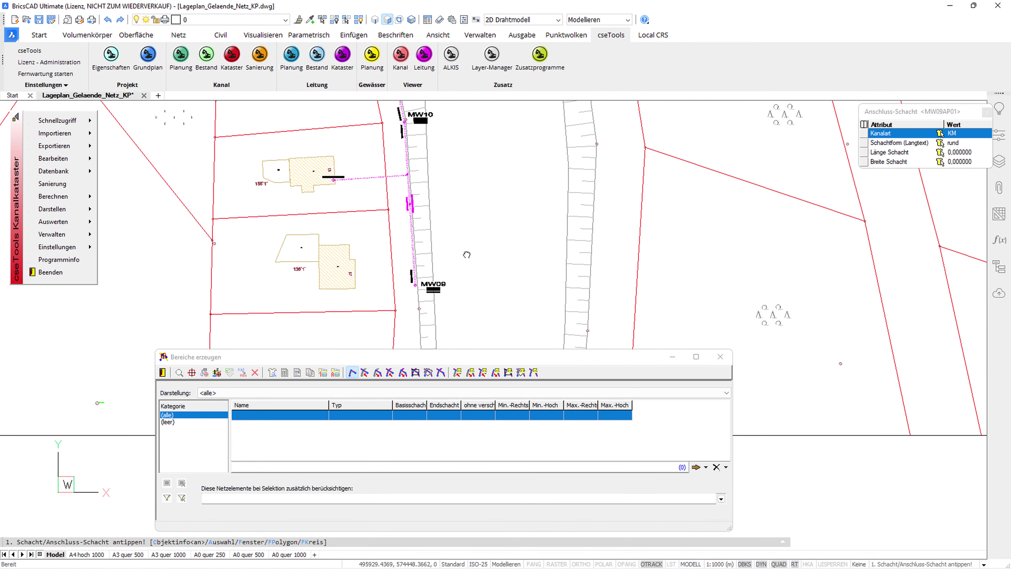
{"action": "scroll", "coordinate": [448, 249], "scroll_direction": "up", "scroll_amount": 5}
{"action": "left_click", "coordinate": [448, 249]}
{"action": "scroll", "coordinate": [448, 249], "scroll_direction": "down", "scroll_amount": 3}
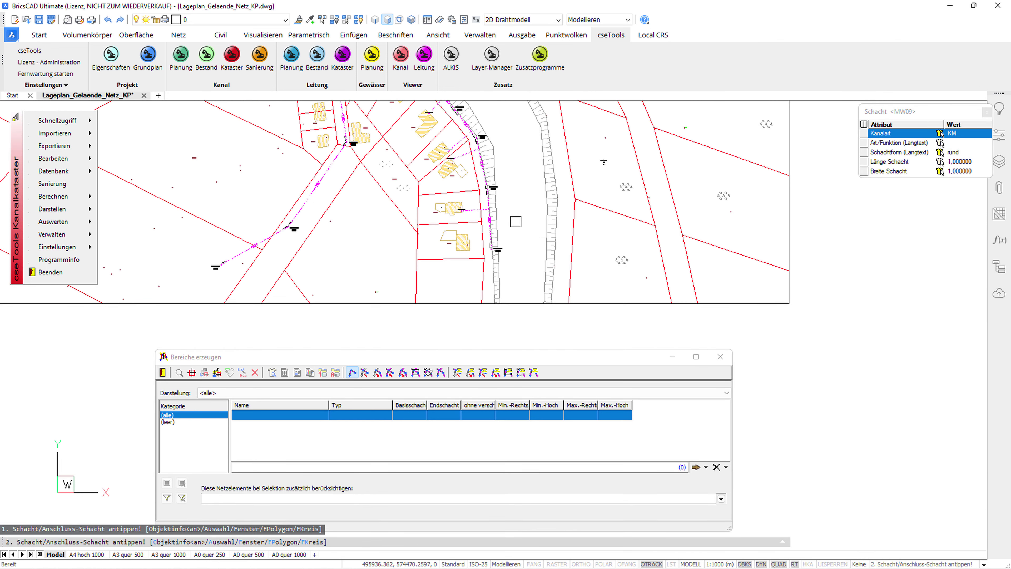
{"action": "scroll", "coordinate": [488, 134], "scroll_direction": "down", "scroll_amount": 3}
{"action": "scroll", "coordinate": [400, 174], "scroll_direction": "down", "scroll_amount": 3}
{"action": "scroll", "coordinate": [400, 174], "scroll_direction": "up", "scroll_amount": 3}
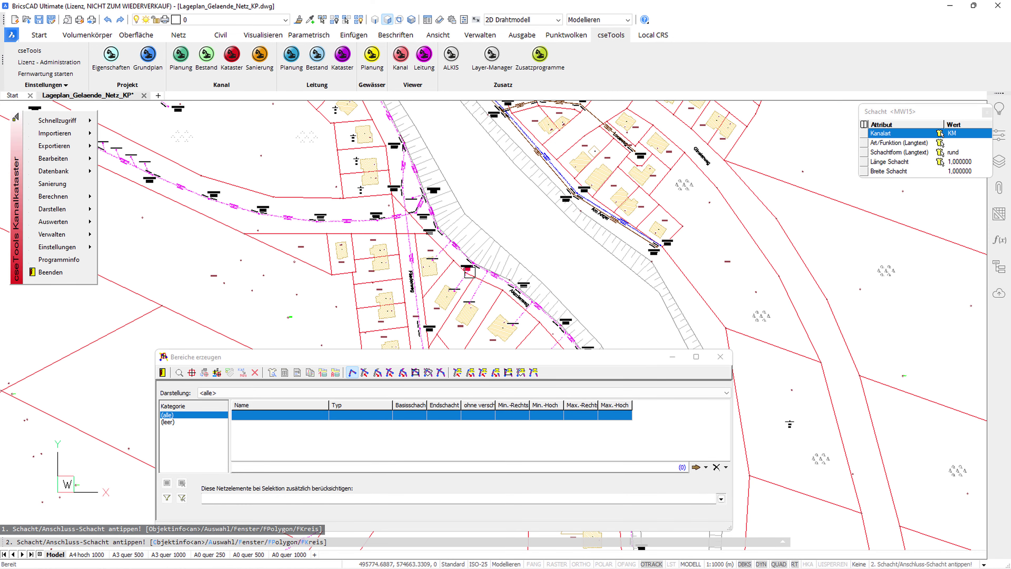
{"action": "middle_click_drag", "start_coordinate": [400, 175], "coordinate": [512, 295]}
{"action": "scroll", "coordinate": [511, 295], "scroll_direction": "up", "scroll_amount": 3}
{"action": "scroll", "coordinate": [474, 279], "scroll_direction": "up", "scroll_amount": 5}
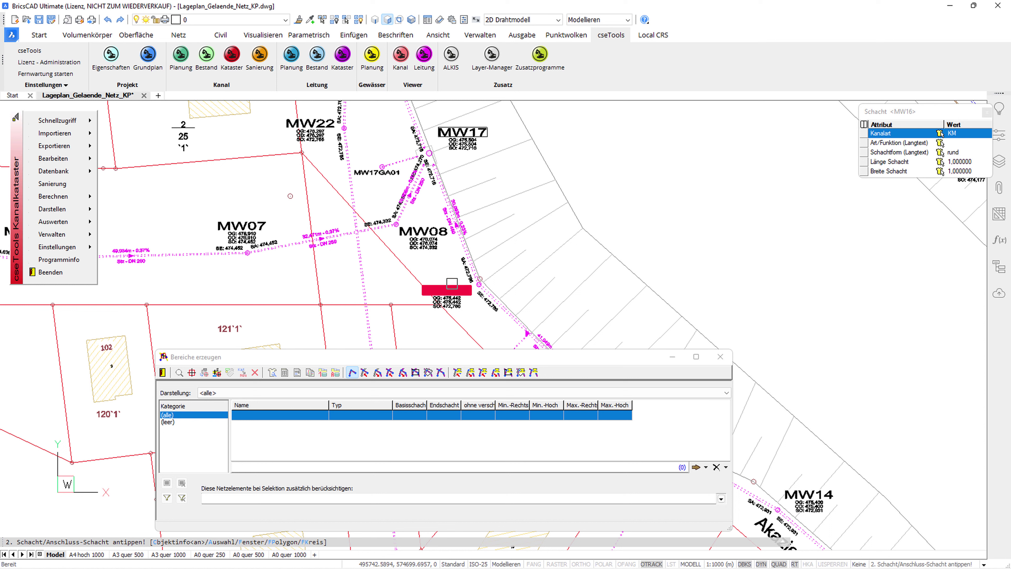
{"action": "left_click", "coordinate": [447, 287]}
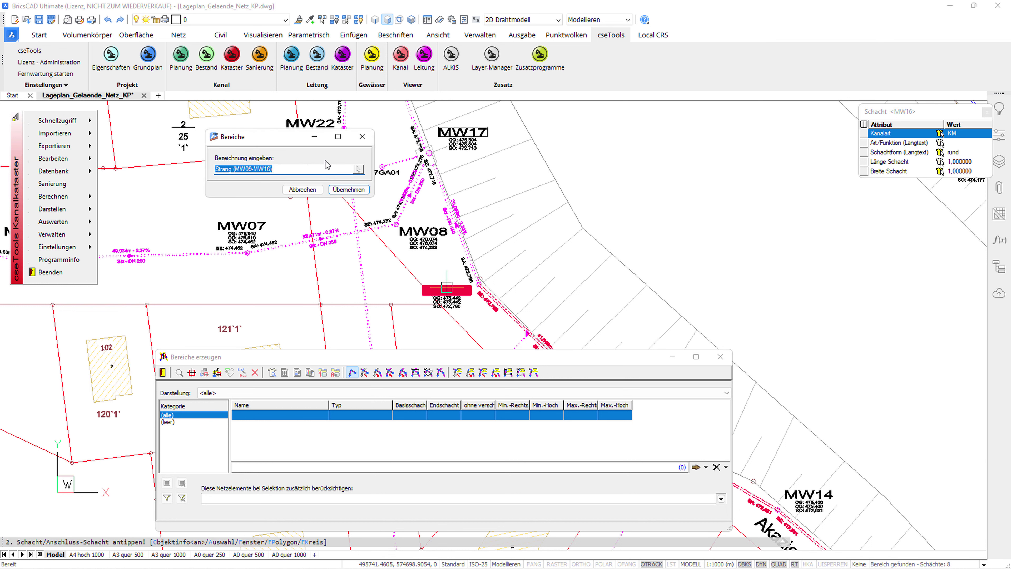
Name the new area Akazienweg and add it to the area list.
{"action": "type", "text": "Ak"}
{"action": "type", "text": "azienw"}
{"action": "type", "text": "eg"}
{"action": "left_click", "coordinate": [348, 190]}
{"action": "left_click", "coordinate": [369, 338]}
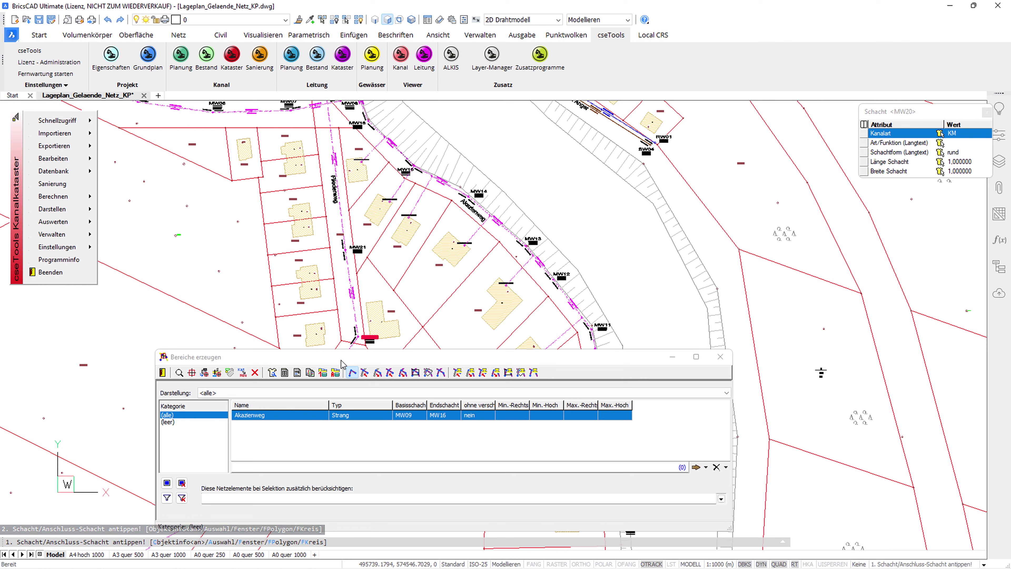
{"action": "left_click", "coordinate": [273, 419]}
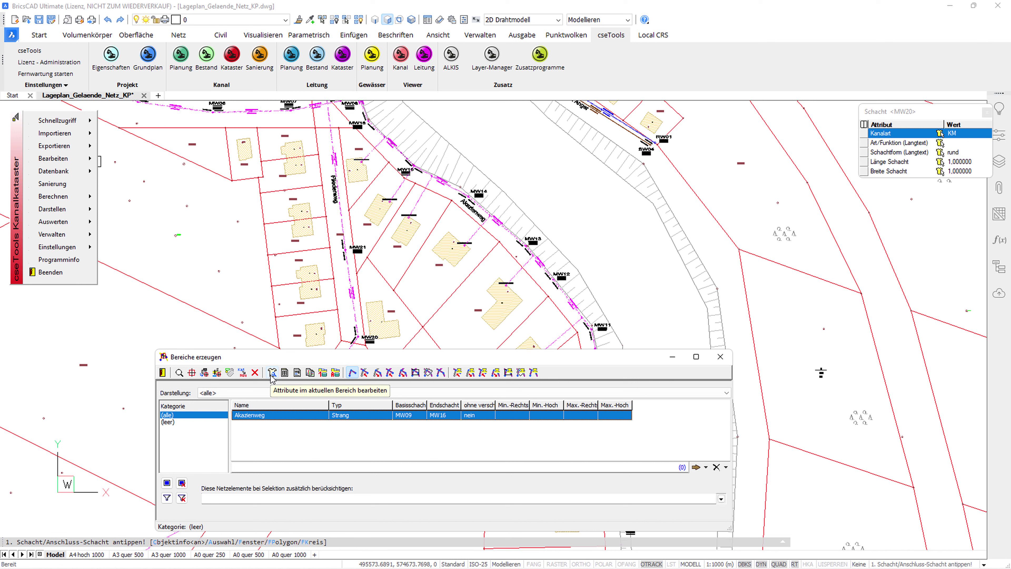
Open bulk editing for the area's pipes and manholes and select the street-name text attribute.
{"action": "left_click", "coordinate": [272, 372]}
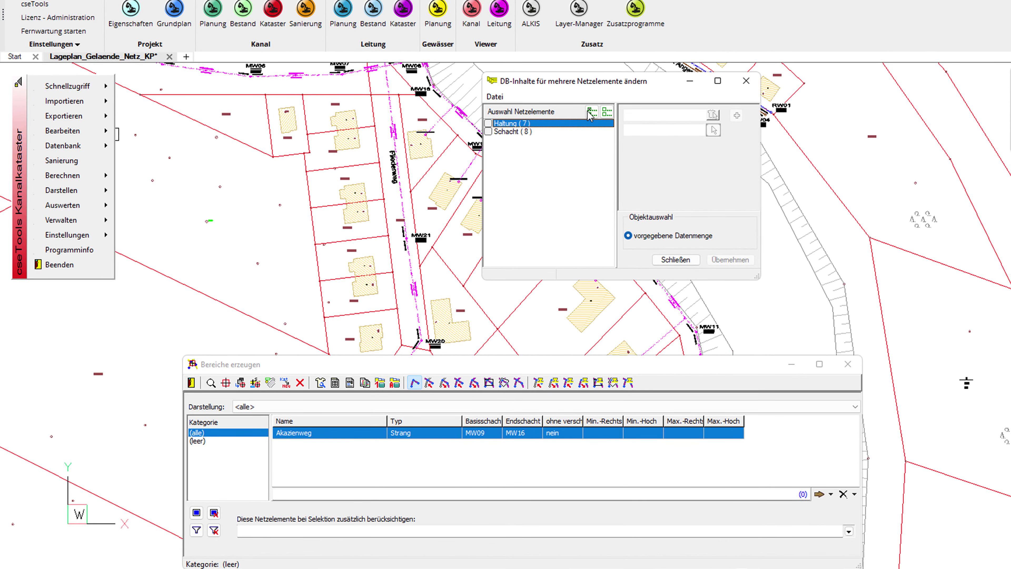
{"action": "left_click", "coordinate": [488, 123]}
{"action": "left_click", "coordinate": [488, 131]}
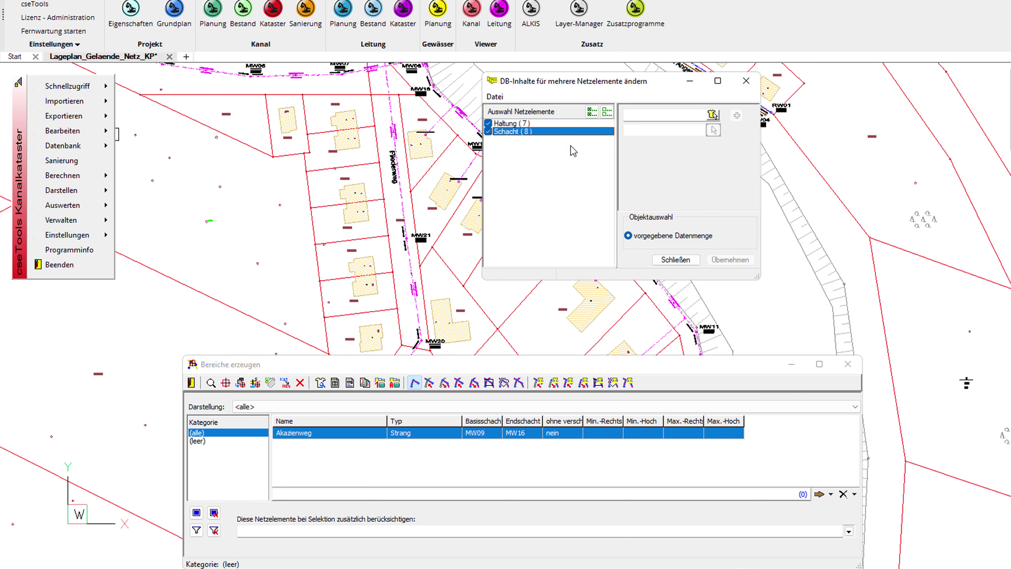
{"action": "left_click", "coordinate": [712, 115]}
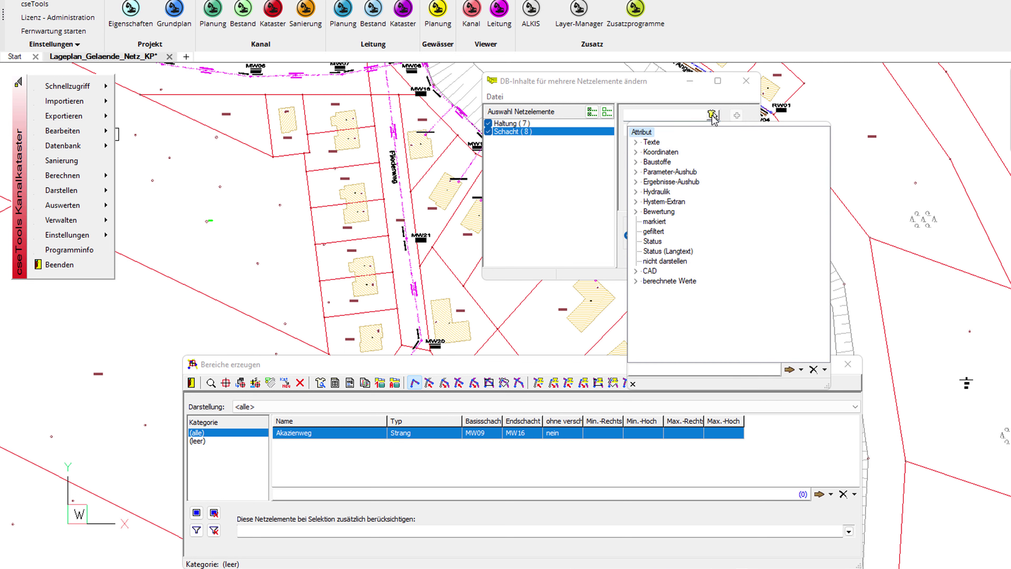
{"action": "left_click", "coordinate": [635, 144]}
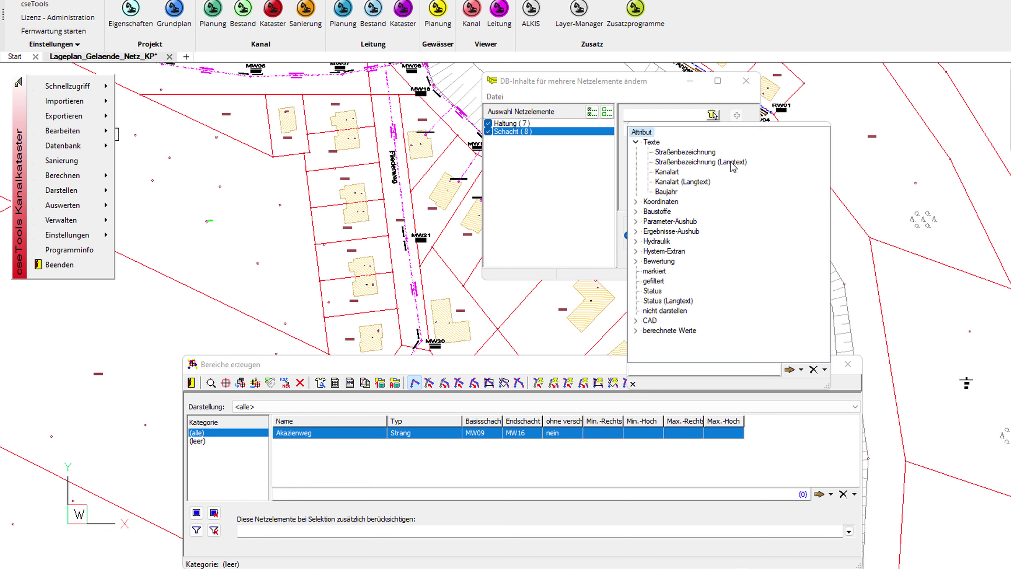
{"action": "left_click", "coordinate": [683, 152]}
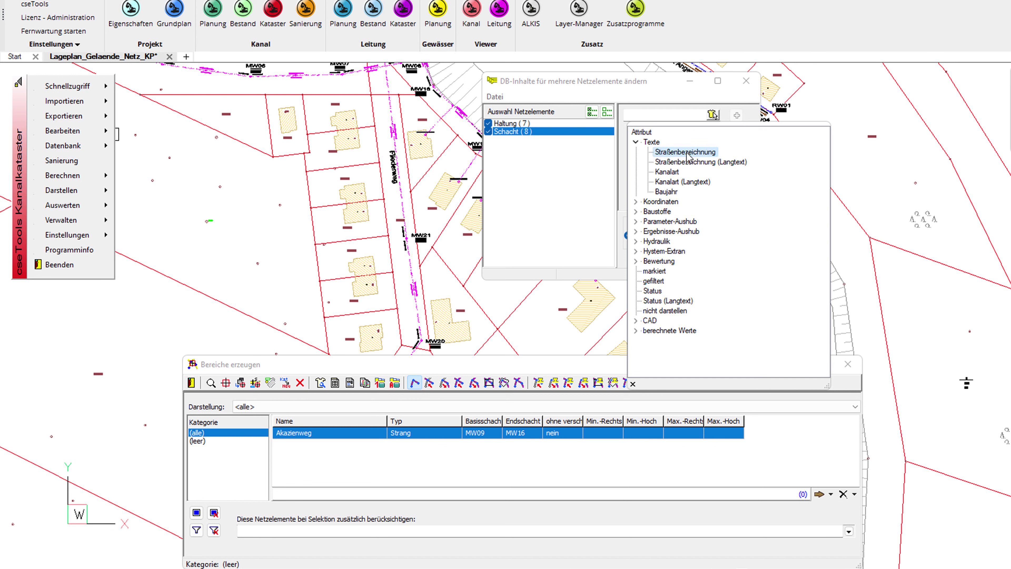
Apply Akazienweg as Straßenbezeichnung (Langtext) to the 7 pipes and 8 manholes, confirming with Ja.
{"action": "left_click", "coordinate": [700, 130]}
{"action": "left_click", "coordinate": [657, 141]}
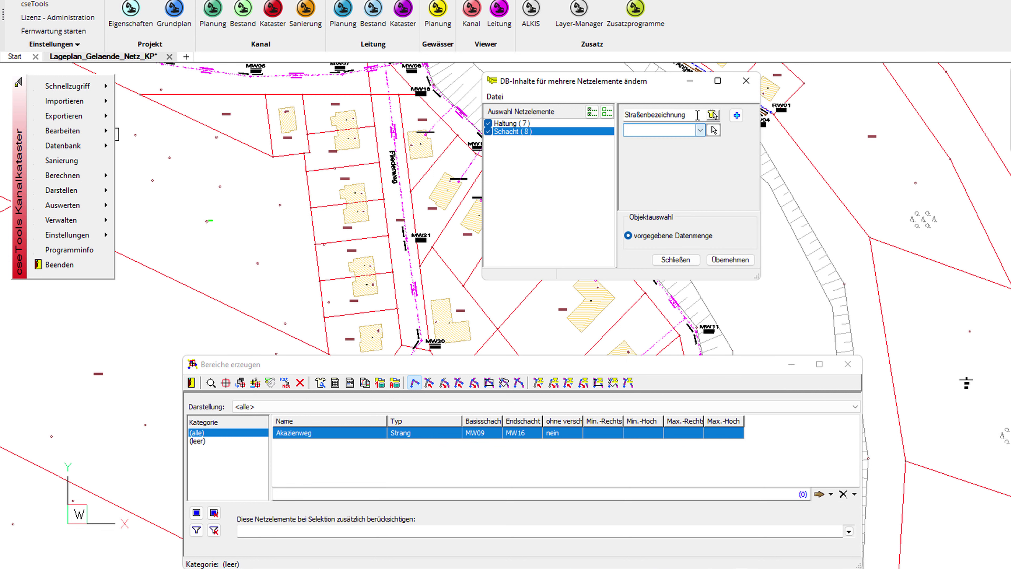
{"action": "left_click", "coordinate": [713, 115]}
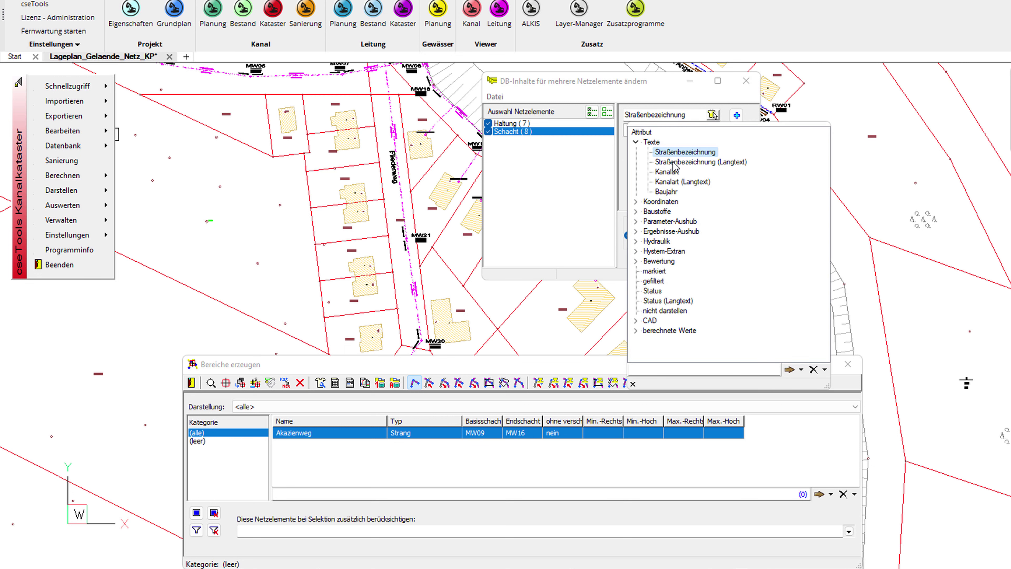
{"action": "left_click", "coordinate": [672, 162]}
{"action": "left_click", "coordinate": [700, 130]}
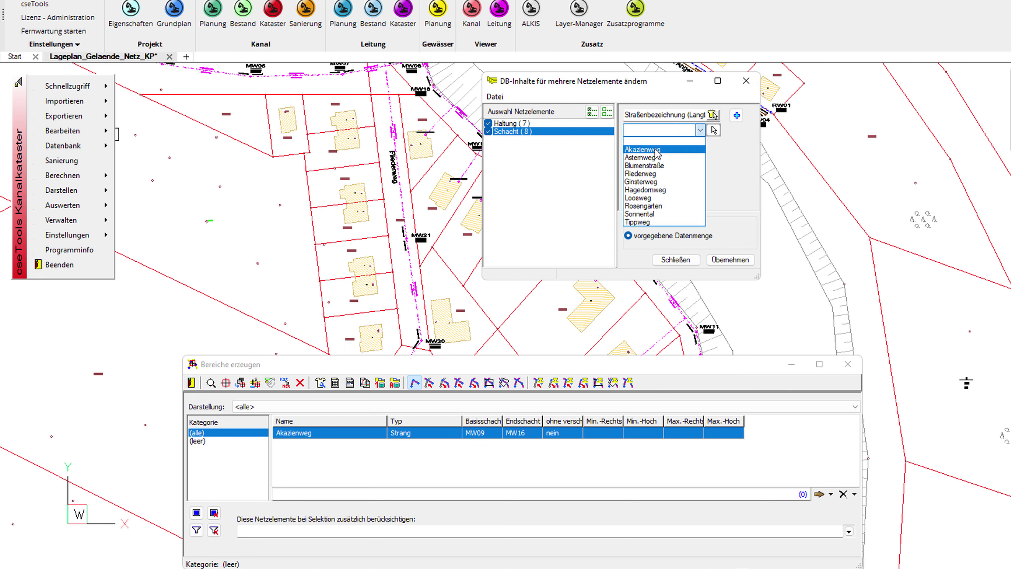
{"action": "left_click", "coordinate": [656, 151]}
{"action": "left_click", "coordinate": [674, 133]}
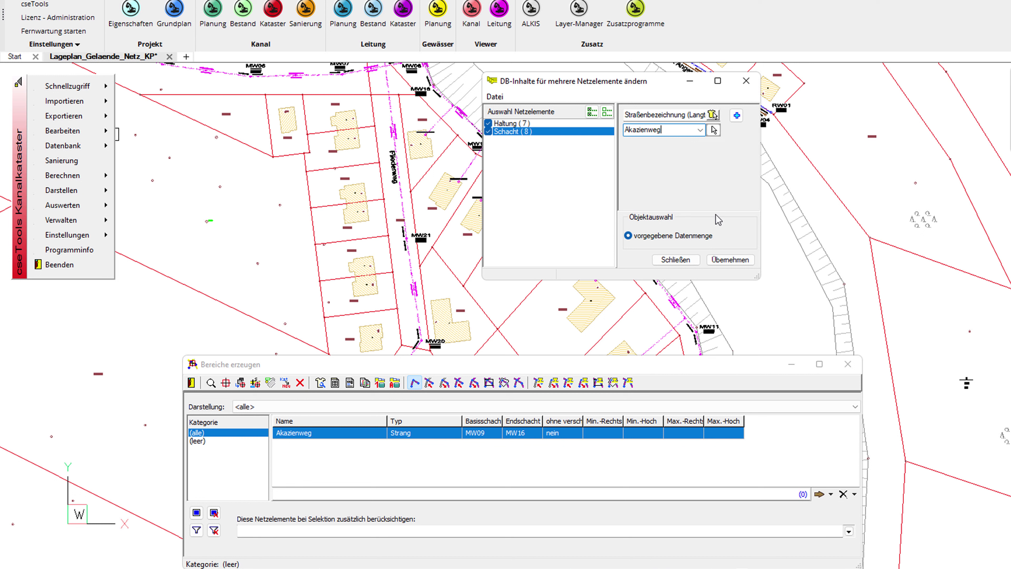
{"action": "left_click", "coordinate": [730, 260]}
{"action": "left_click", "coordinate": [639, 301]}
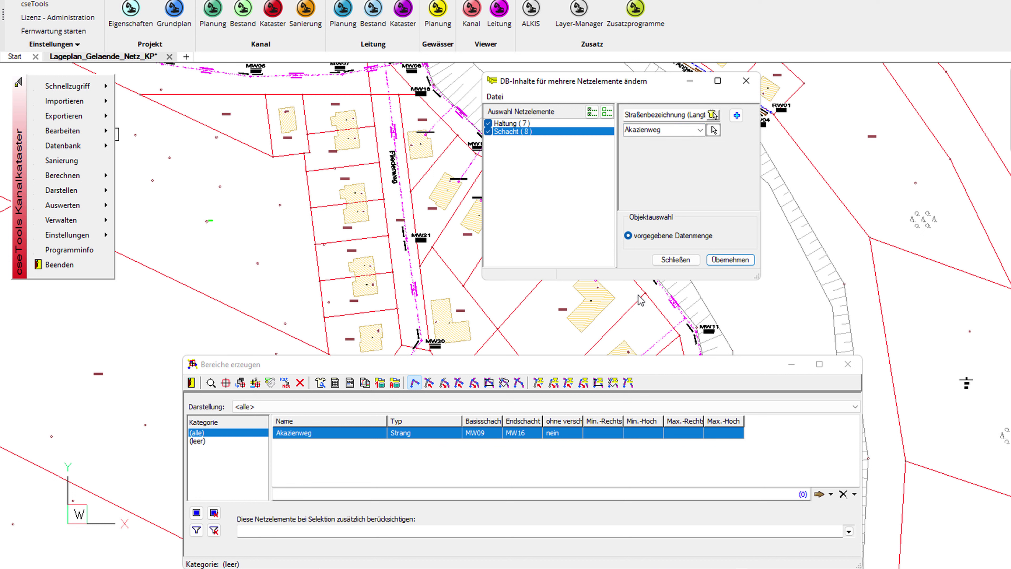
{"action": "left_click", "coordinate": [687, 261]}
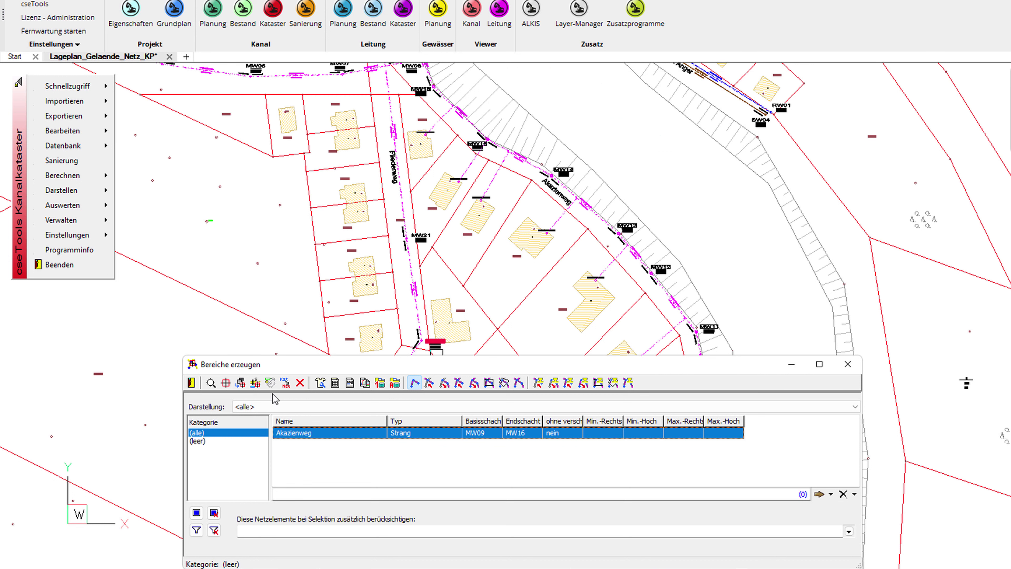
Close the area window and check that manhole MW13's street reads Akazienweg.
{"action": "left_click", "coordinate": [191, 384]}
{"action": "mouse_move", "coordinate": [62, 145]}
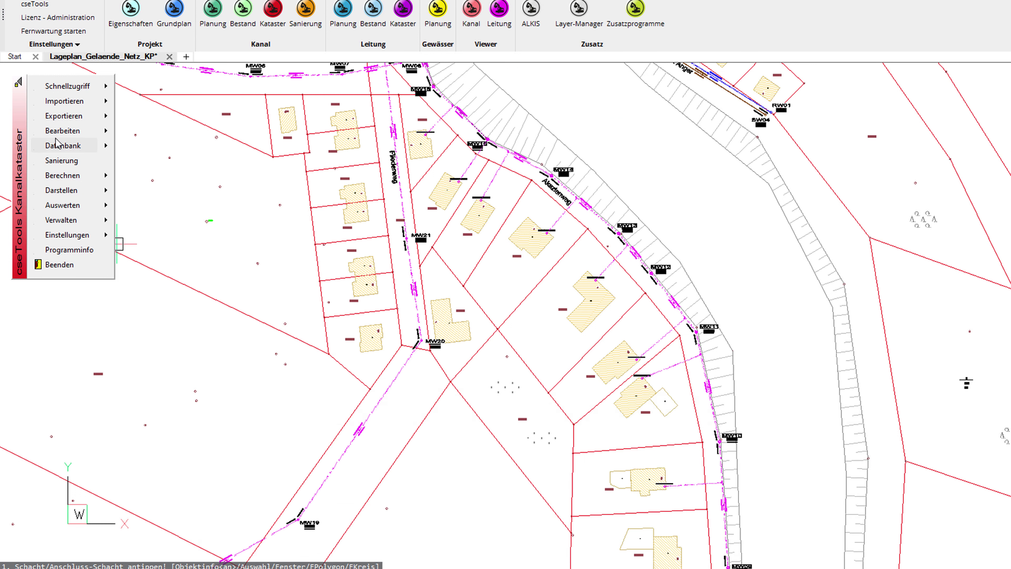
{"action": "left_click", "coordinate": [135, 164]}
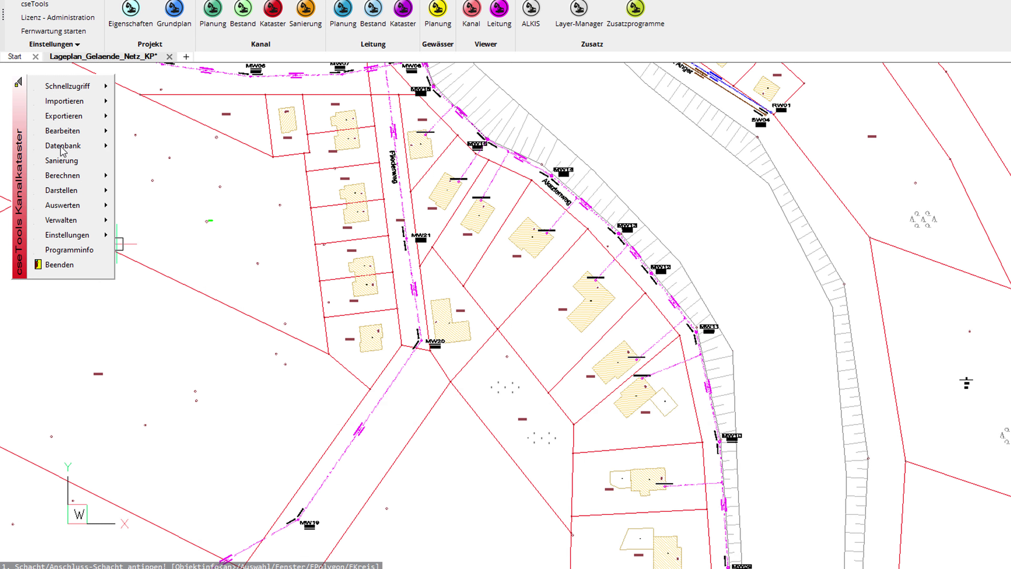
{"action": "left_click", "coordinate": [59, 147]}
{"action": "left_click", "coordinate": [143, 176]}
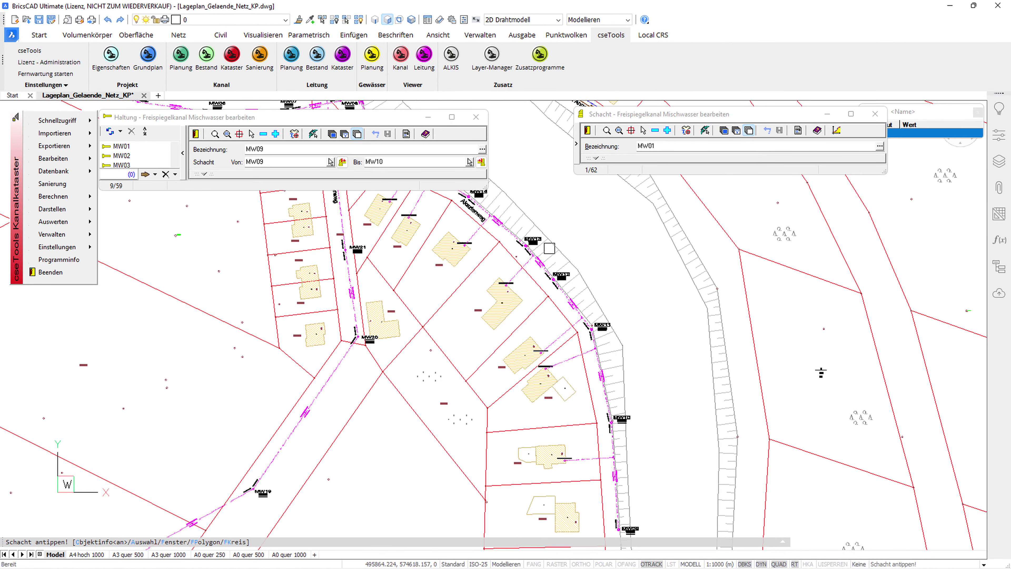
{"action": "left_click", "coordinate": [538, 239]}
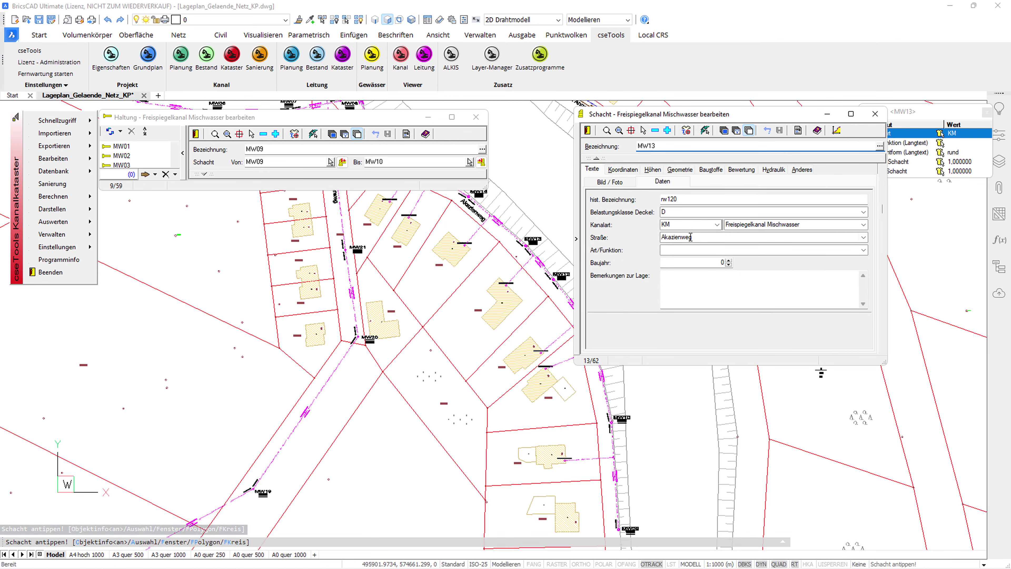
{"action": "left_click_drag", "start_coordinate": [657, 239], "coordinate": [744, 238]}
Load pipe MW13–MW14 in the pipe editor, review its name and manholes, then show MW14.
{"action": "left_click", "coordinate": [241, 124]}
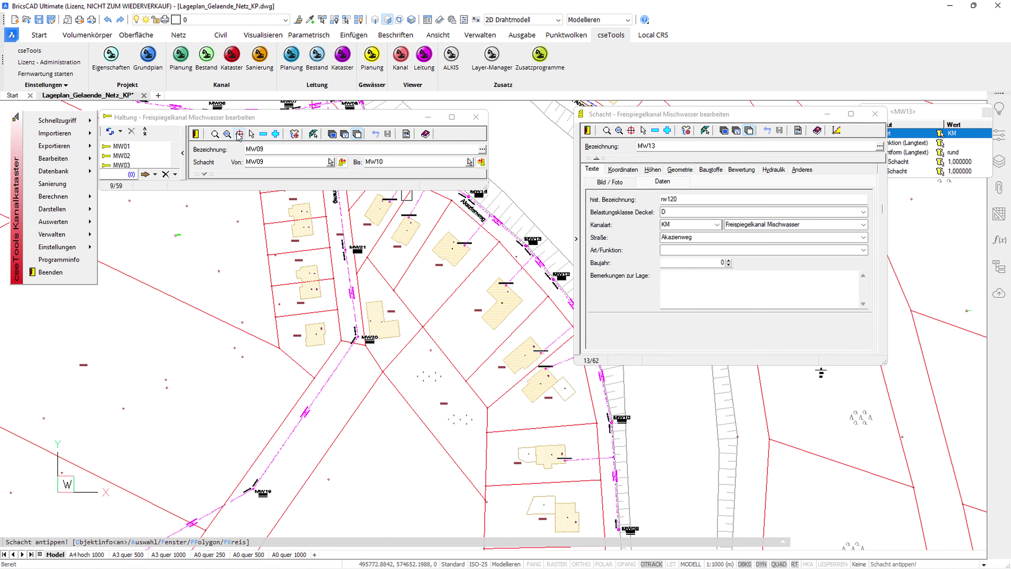
{"action": "left_click", "coordinate": [251, 134]}
{"action": "left_click", "coordinate": [512, 237]}
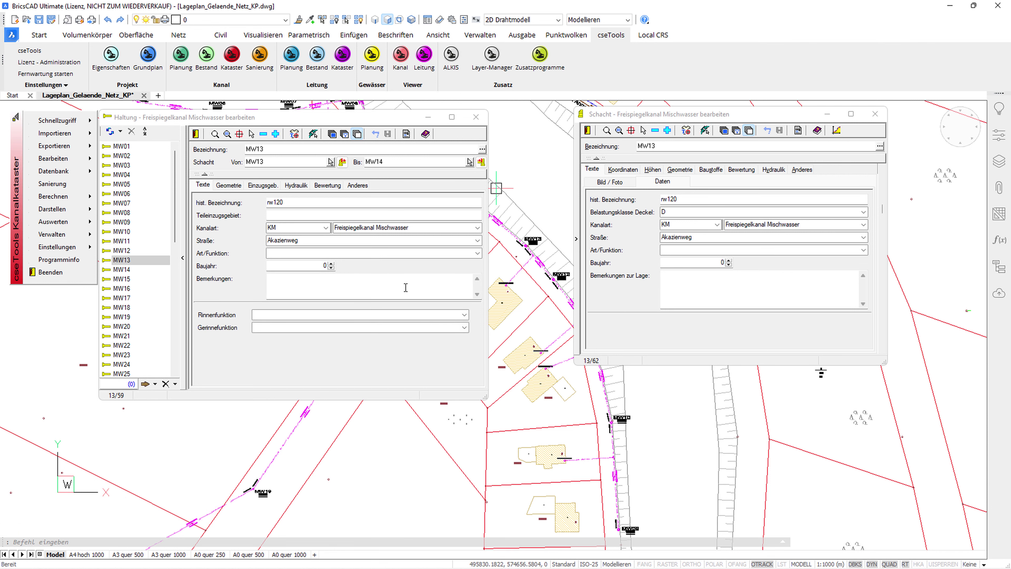
{"action": "left_click", "coordinate": [588, 130]}
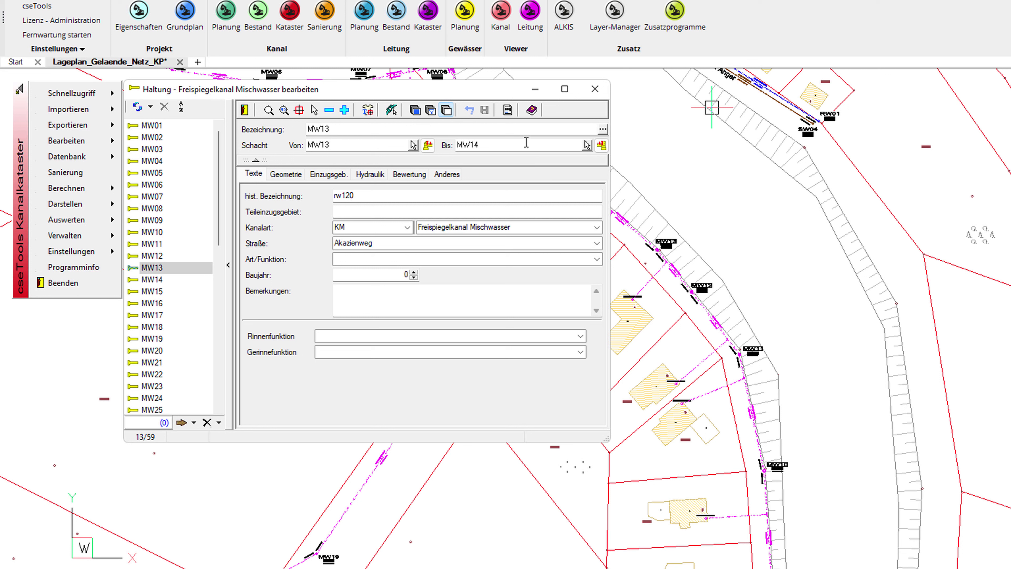
{"action": "left_click", "coordinate": [340, 129]}
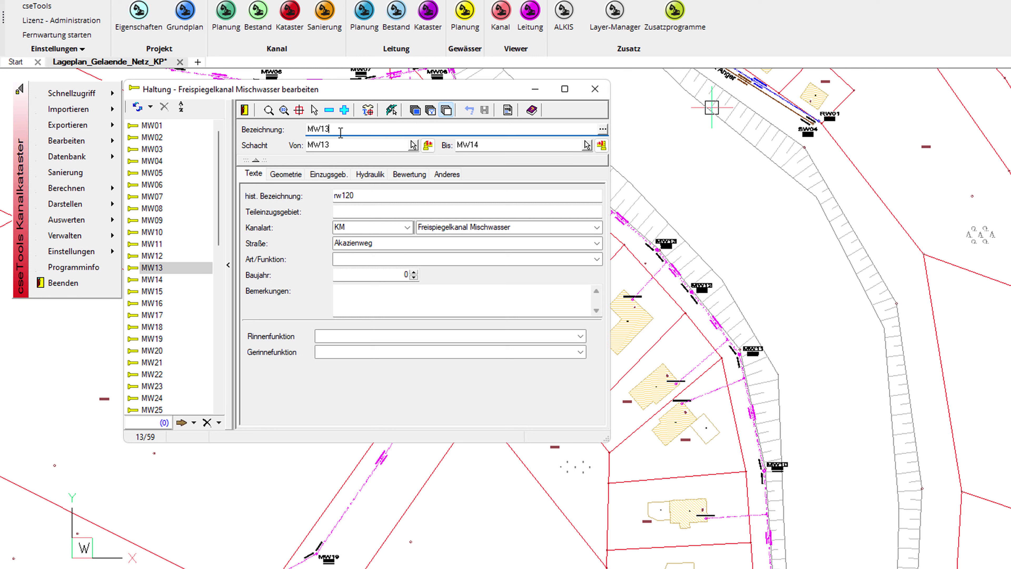
{"action": "left_click", "coordinate": [354, 143]}
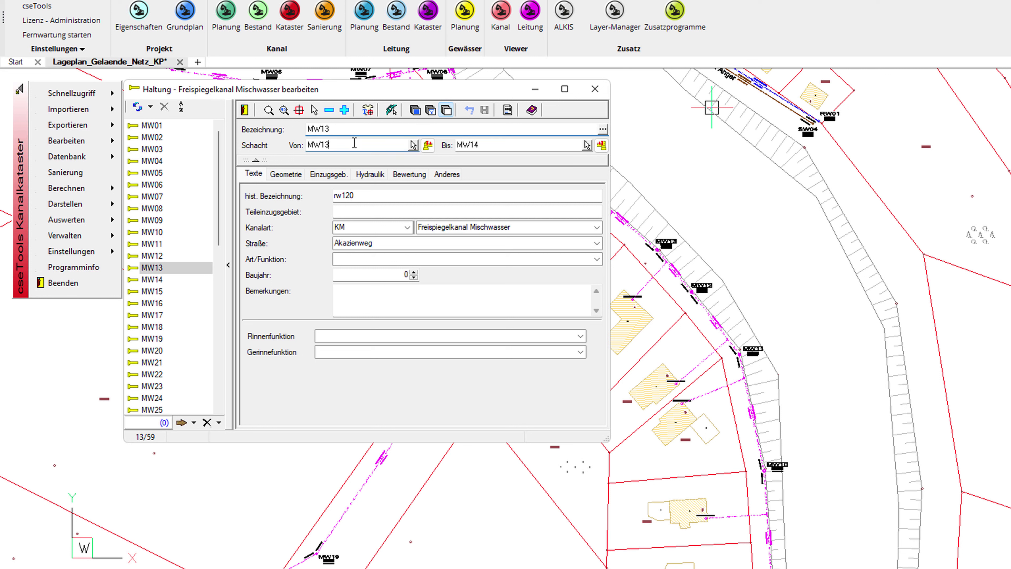
{"action": "left_click", "coordinate": [499, 145]}
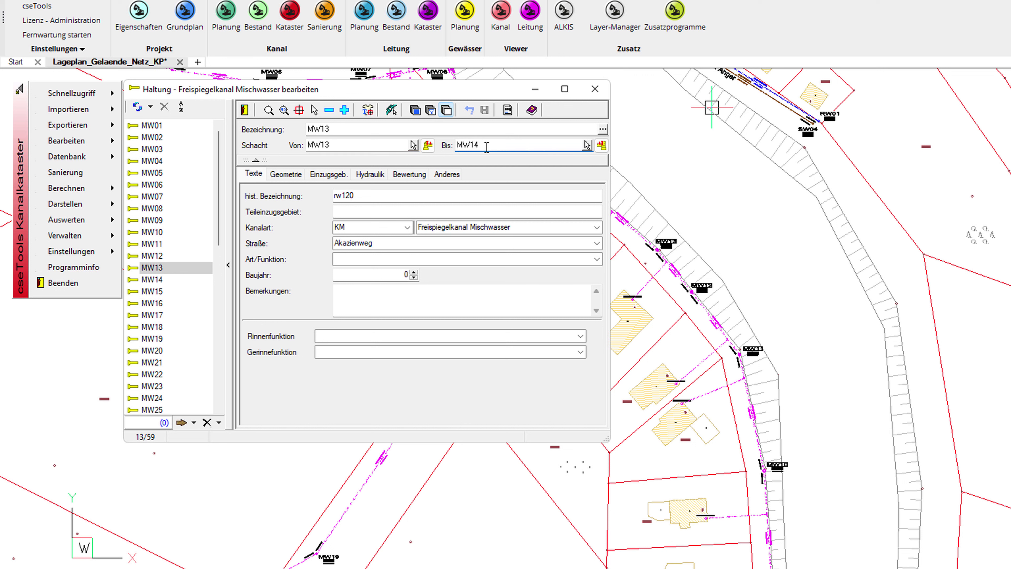
{"action": "left_click", "coordinate": [601, 147]}
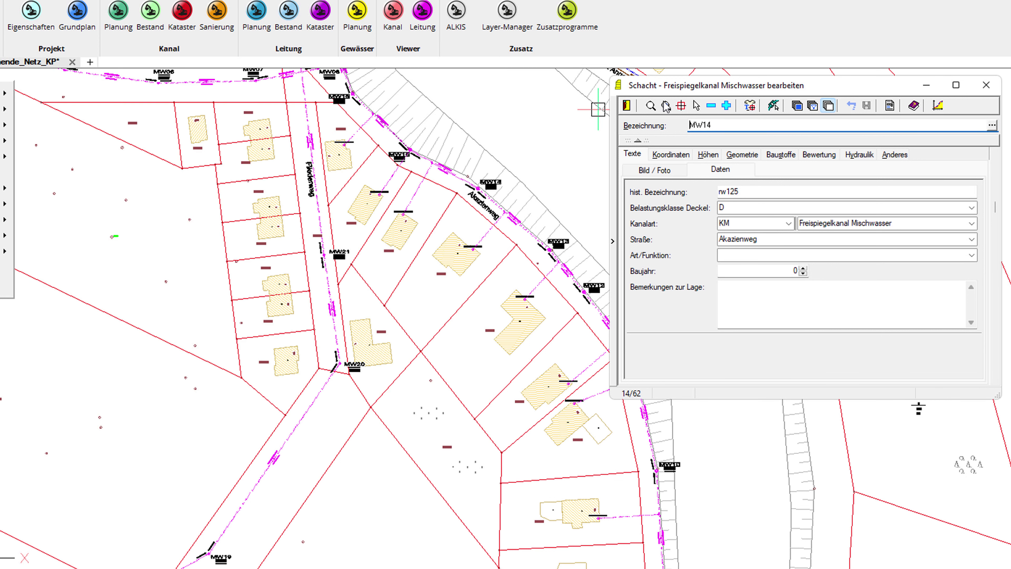
Pick manhole MW17 on the map and load it into the manhole editor, street empty.
{"action": "left_click", "coordinate": [681, 108]}
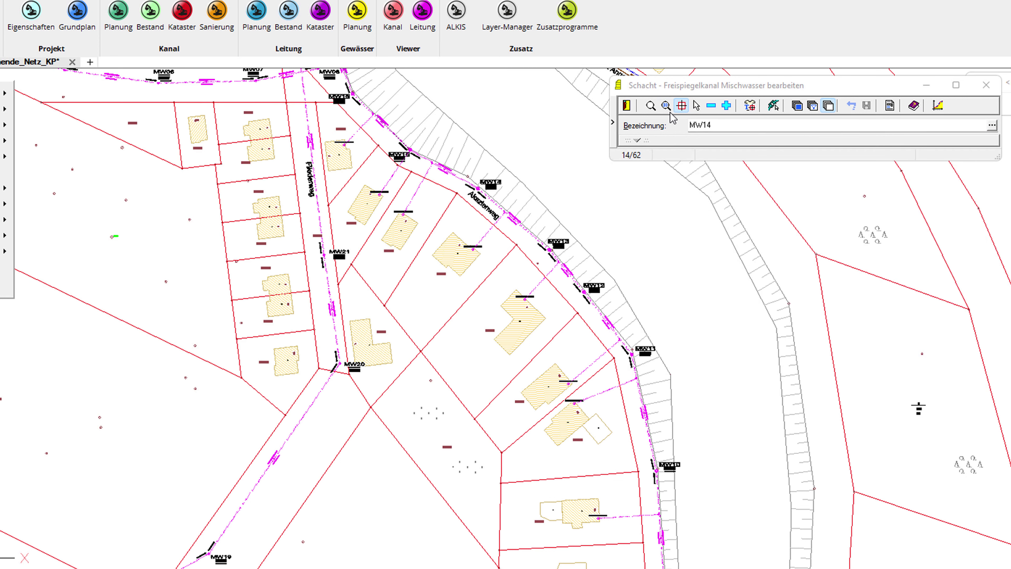
{"action": "middle_click_drag", "start_coordinate": [521, 130], "coordinate": [597, 291]}
{"action": "scroll", "coordinate": [413, 227], "scroll_direction": "up", "scroll_amount": 5}
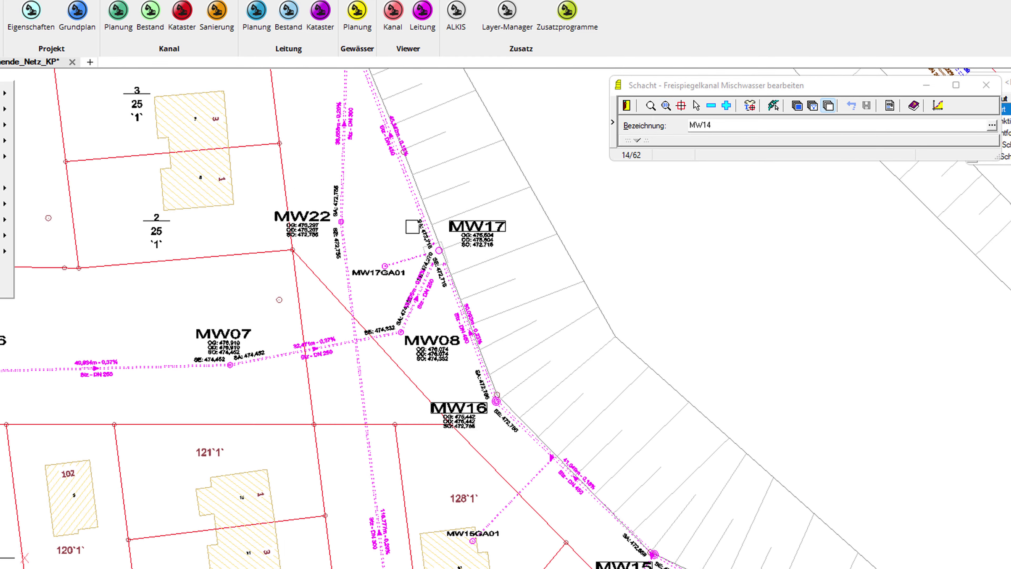
{"action": "left_click", "coordinate": [476, 223]}
{"action": "scroll", "coordinate": [474, 234], "scroll_direction": "up", "scroll_amount": 2}
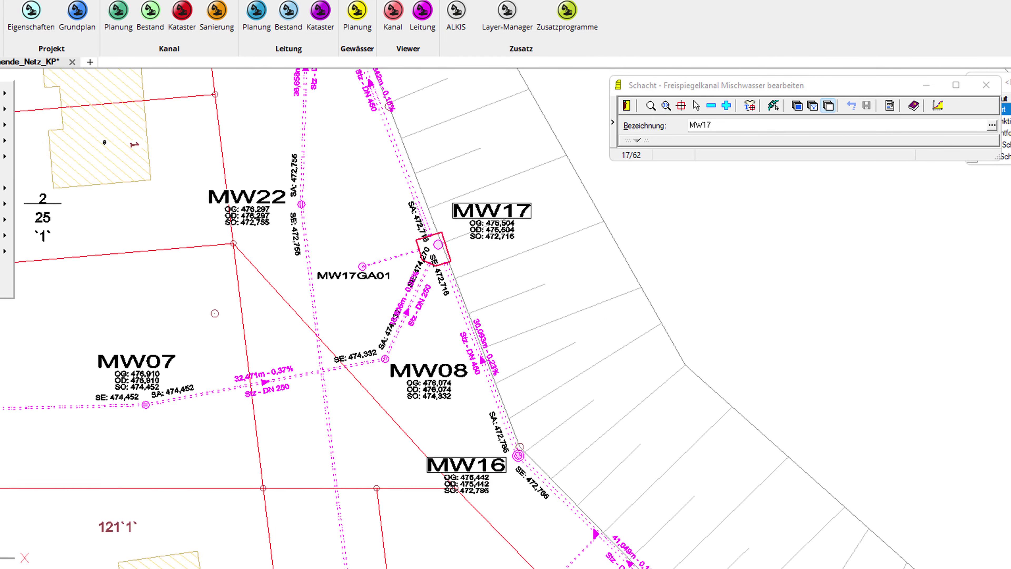
{"action": "scroll", "coordinate": [472, 239], "scroll_direction": "up", "scroll_amount": 2}
{"action": "right_click", "coordinate": [475, 258]}
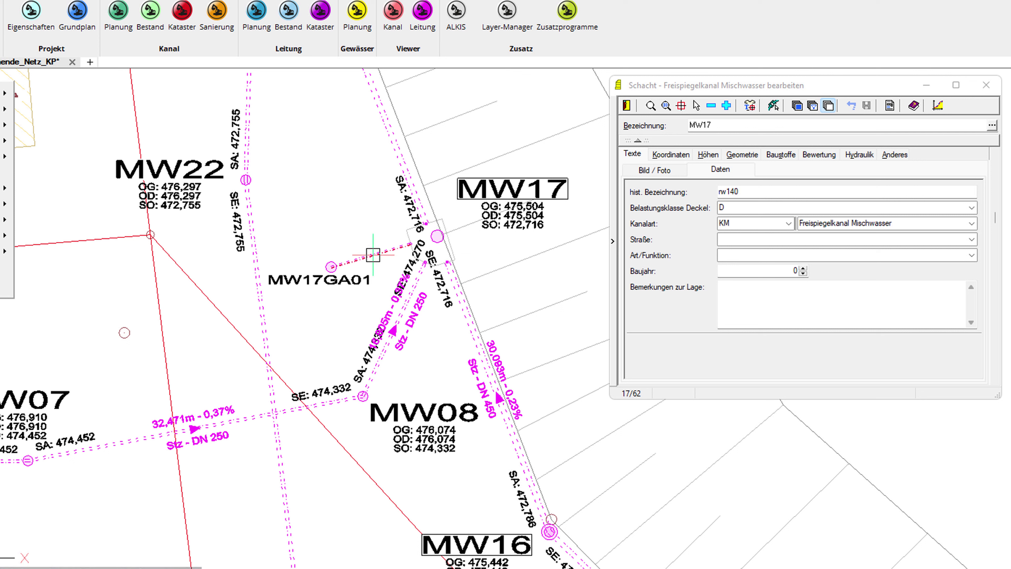
{"action": "left_click", "coordinate": [840, 86]}
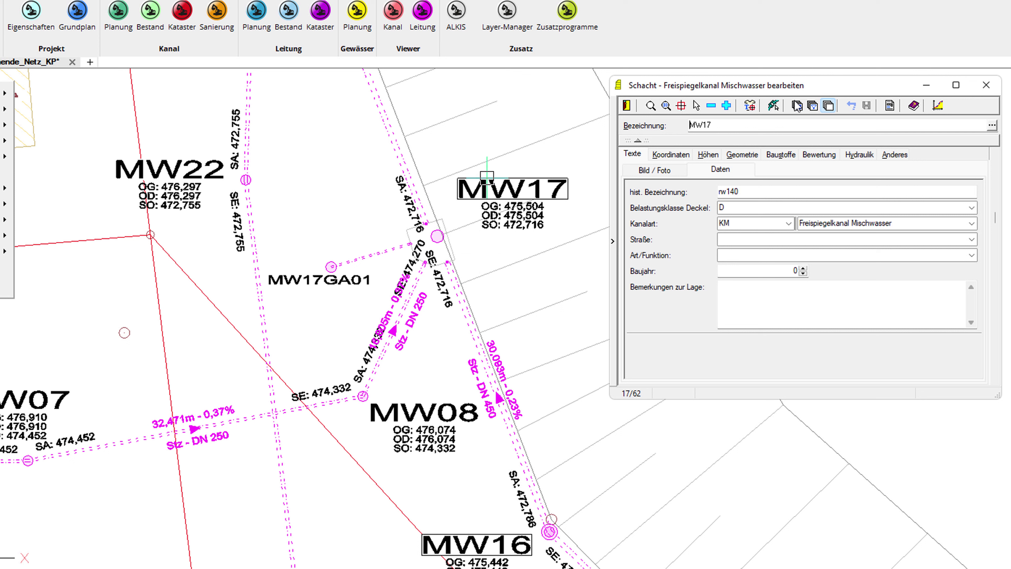
Browse MW17's connected elements and open service line MW17GA01 for editing.
{"action": "left_click", "coordinate": [773, 106]}
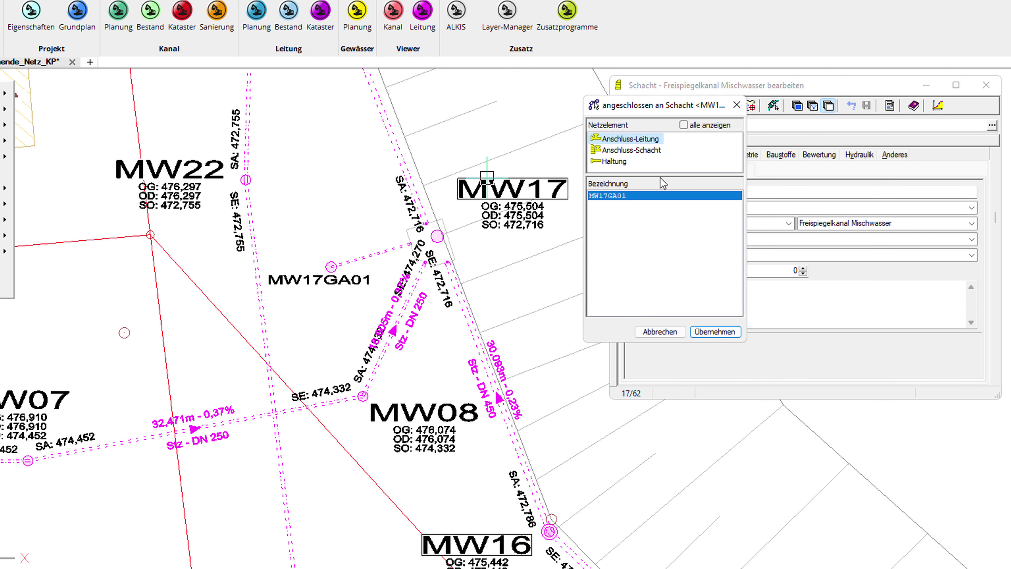
{"action": "left_click_drag", "start_coordinate": [664, 176], "coordinate": [664, 189]}
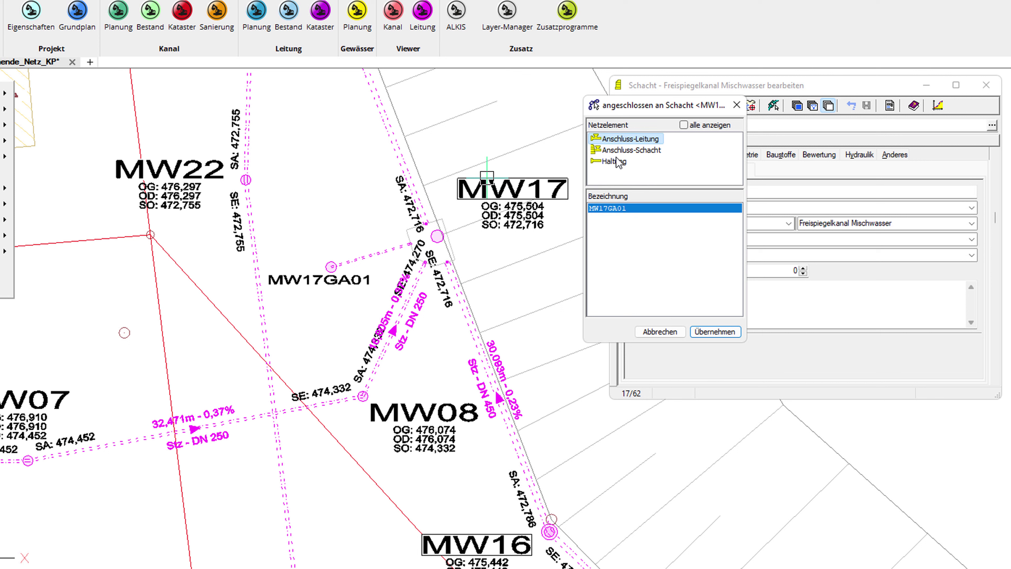
{"action": "double_click", "coordinate": [598, 209]}
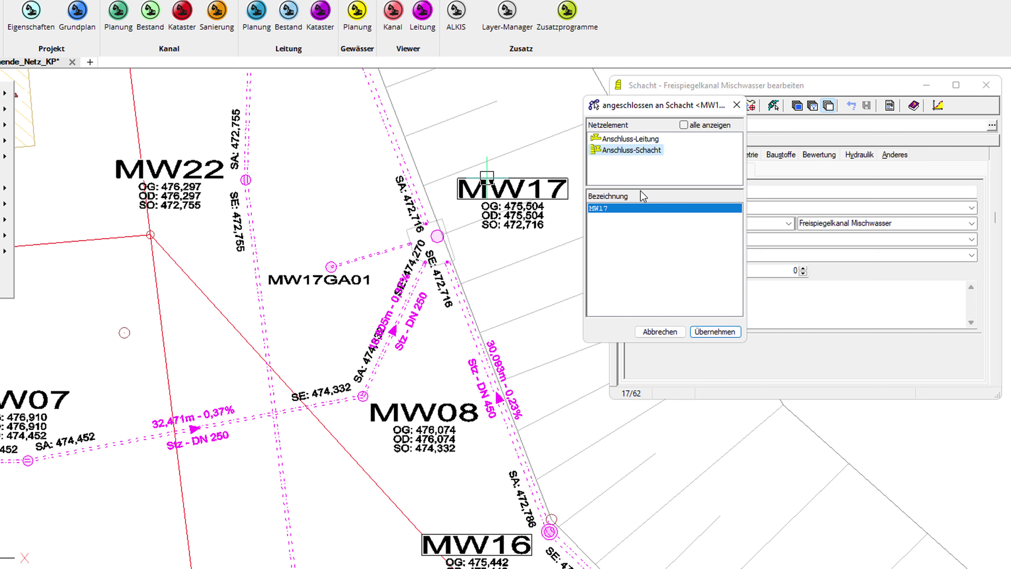
{"action": "left_click", "coordinate": [622, 162]}
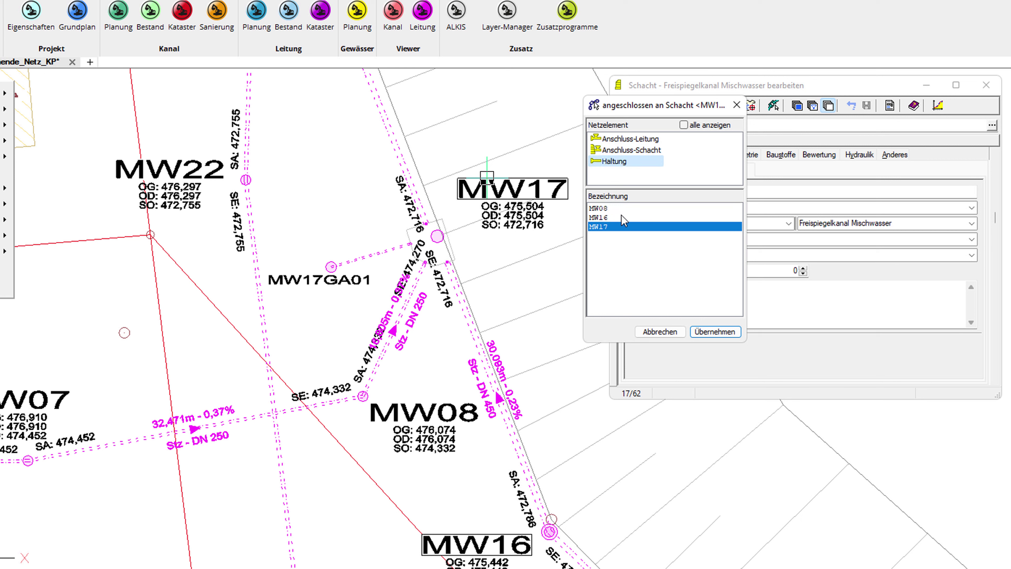
{"action": "left_click", "coordinate": [636, 139]}
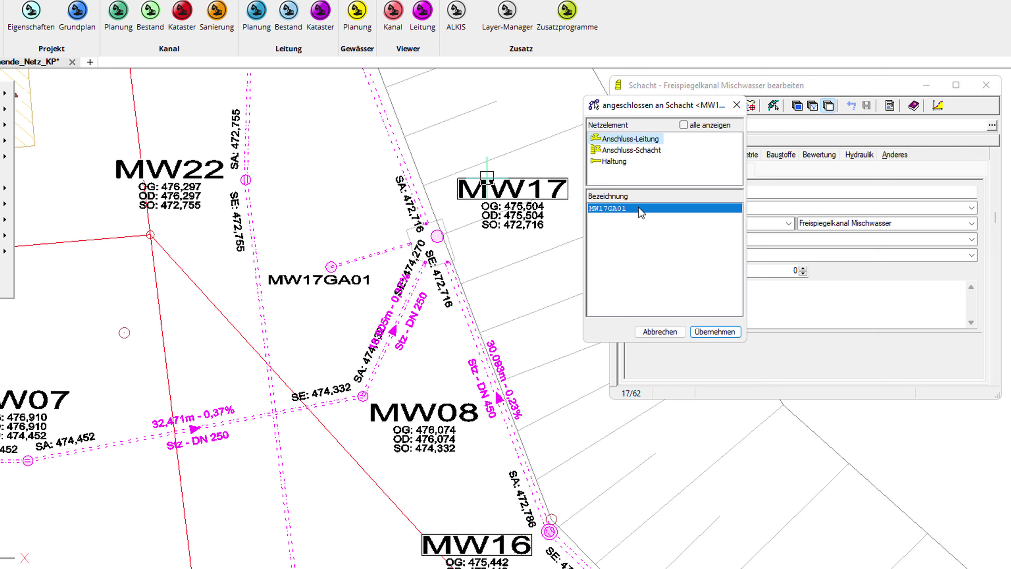
{"action": "double_click", "coordinate": [641, 209]}
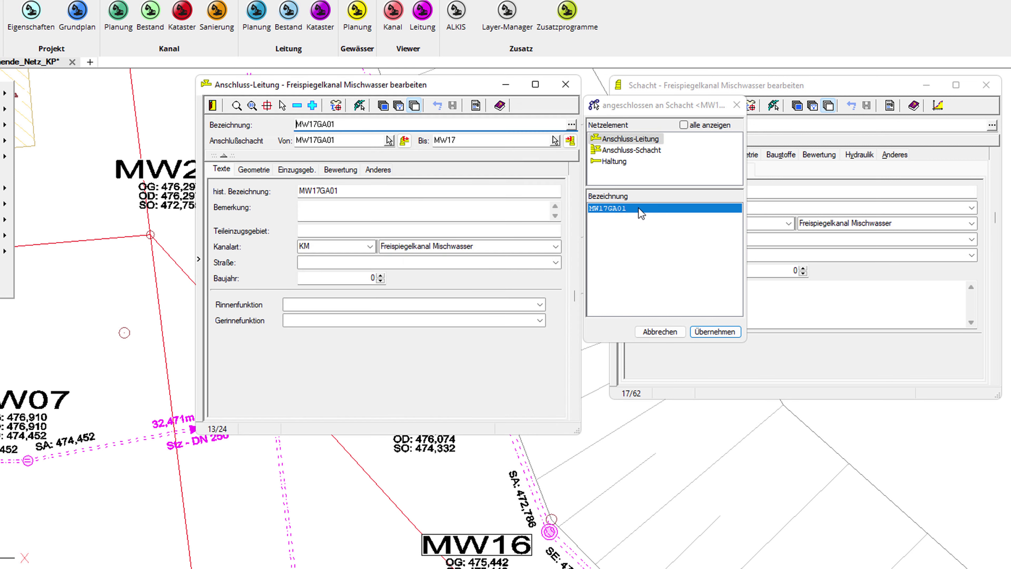